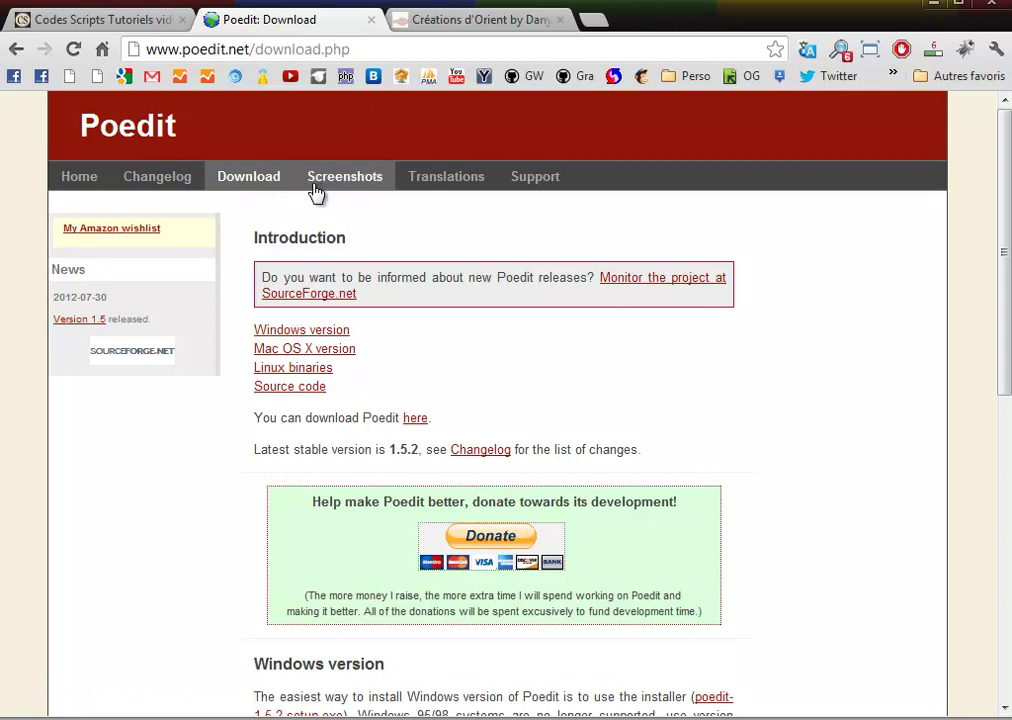
Look over the Poedit interface screenshots for the different operating systems on the Poedit website
{"action": "left_click", "coordinate": [324, 188]}
{"action": "scroll", "coordinate": [326, 189], "scroll_direction": "down", "scroll_amount": 8}
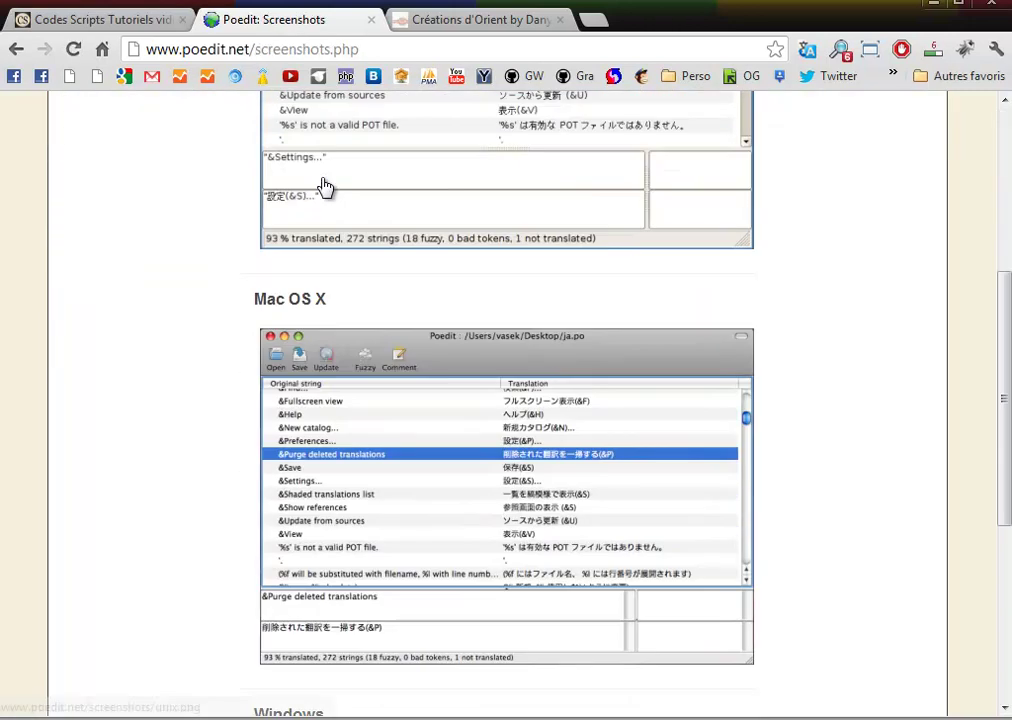
{"action": "scroll", "coordinate": [450, 520], "scroll_direction": "up", "scroll_amount": 8}
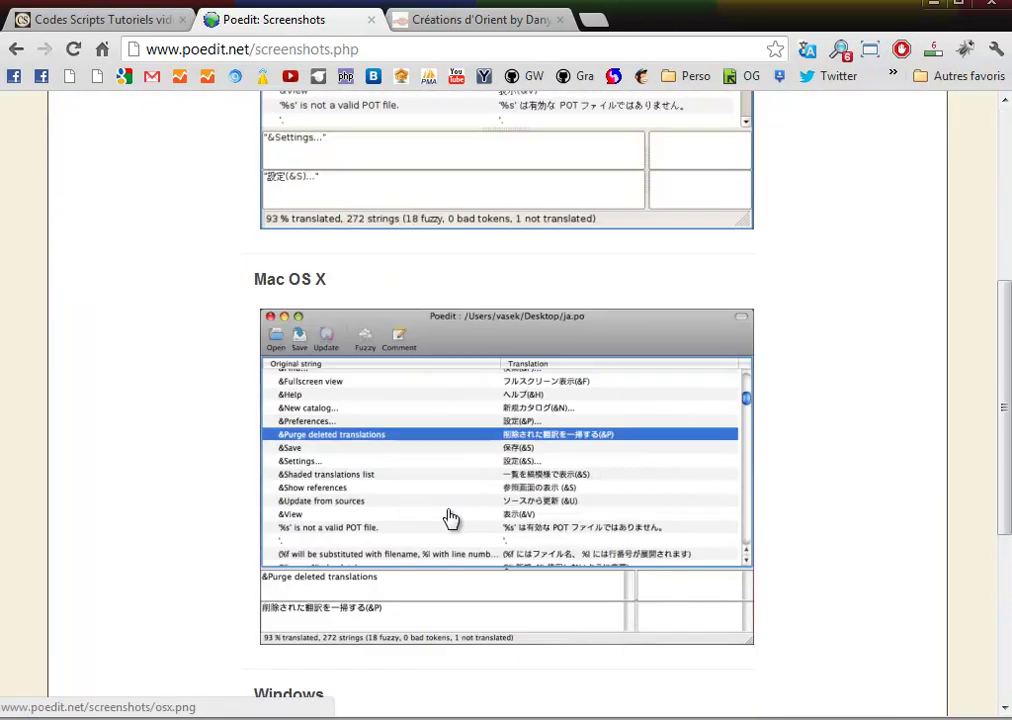
Review the table of available translation catalogs on the Poedit website and return to its home page
{"action": "left_click", "coordinate": [467, 186]}
{"action": "scroll", "coordinate": [463, 182], "scroll_direction": "down", "scroll_amount": 1}
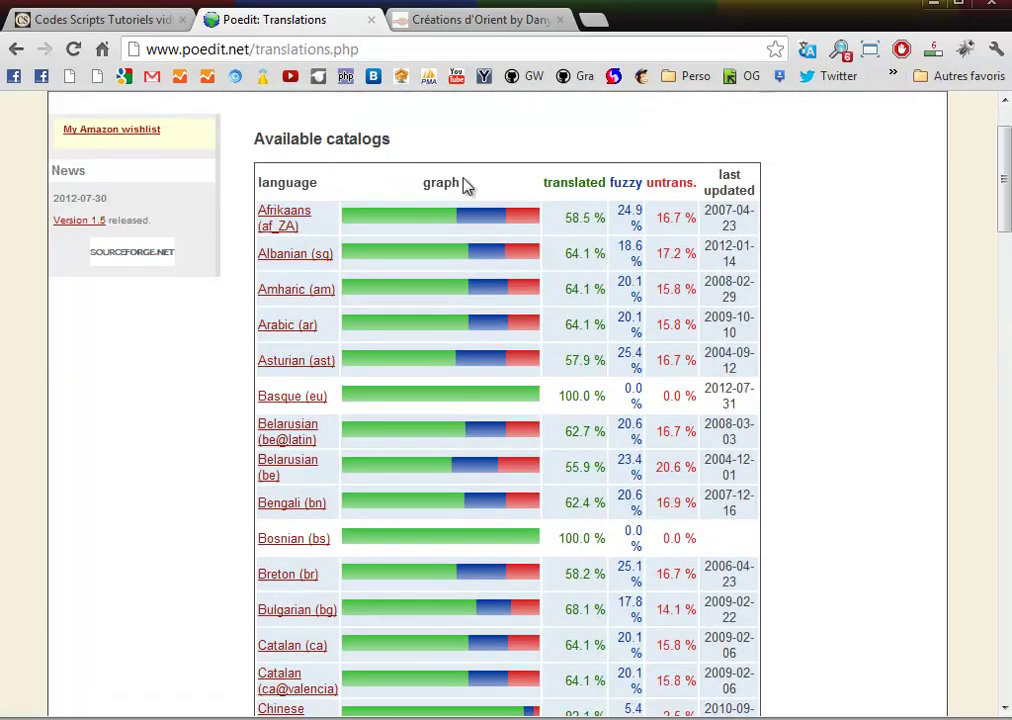
{"action": "scroll", "coordinate": [295, 575], "scroll_direction": "down", "scroll_amount": 1}
{"action": "scroll", "coordinate": [312, 642], "scroll_direction": "down", "scroll_amount": 15}
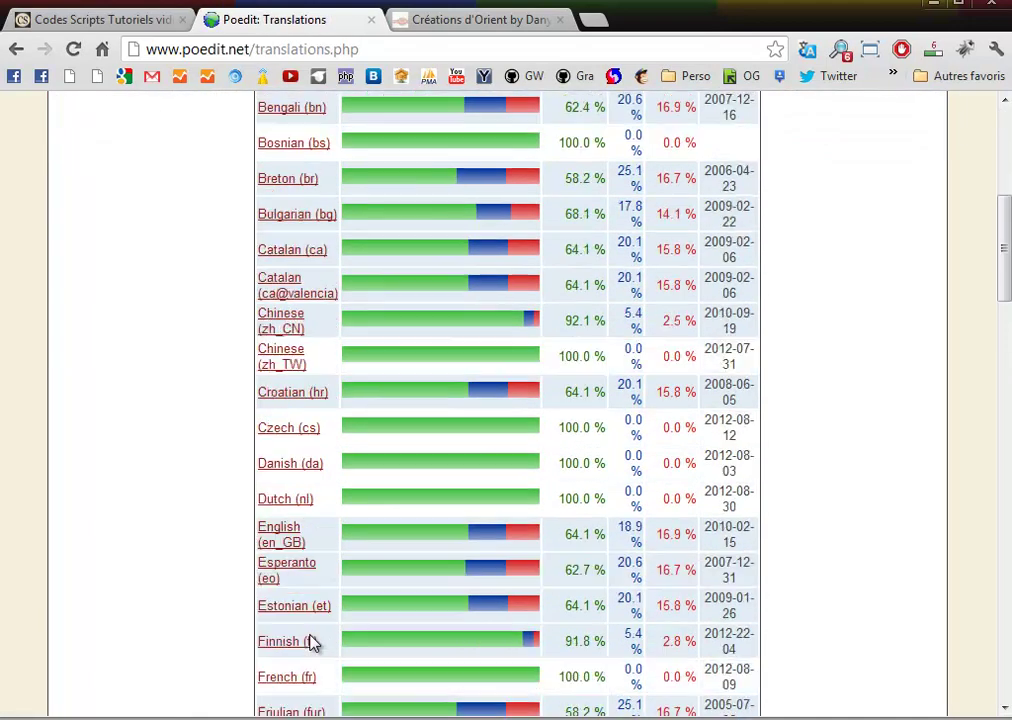
{"action": "scroll", "coordinate": [312, 642], "scroll_direction": "down", "scroll_amount": 7}
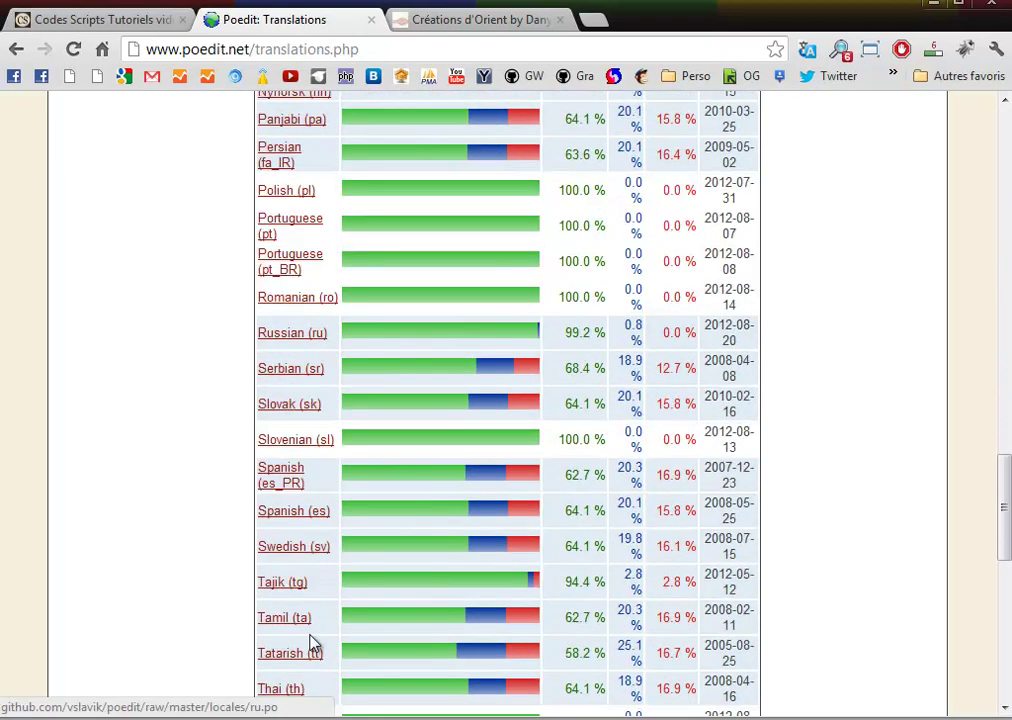
{"action": "scroll", "coordinate": [312, 642], "scroll_direction": "up", "scroll_amount": 13}
{"action": "scroll", "coordinate": [312, 642], "scroll_direction": "up", "scroll_amount": 10}
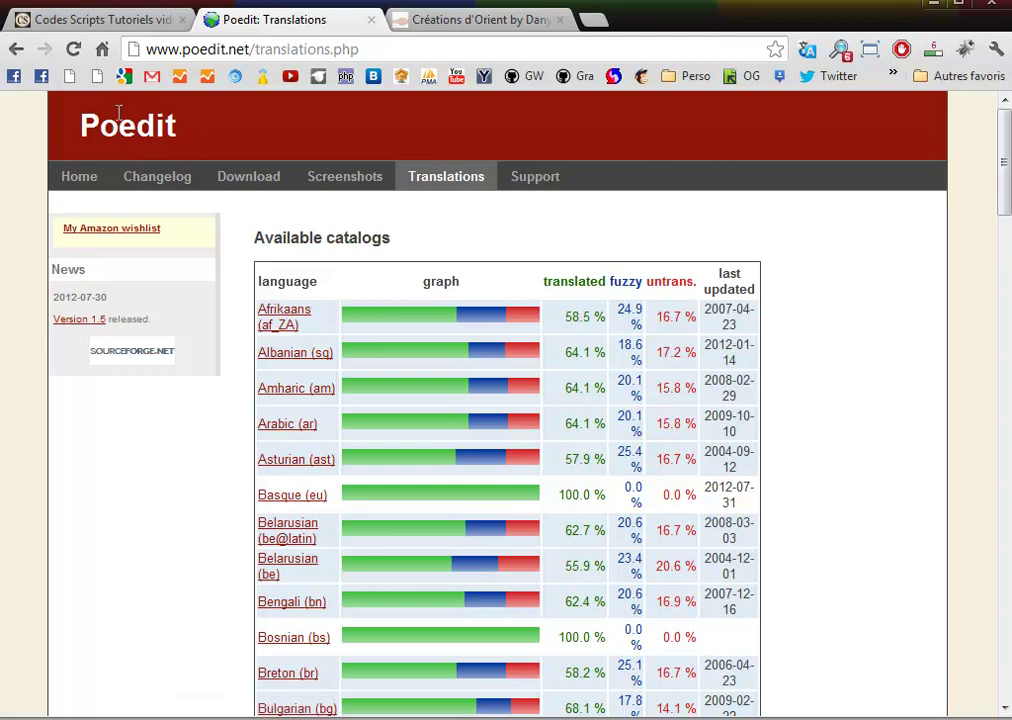
{"action": "left_click", "coordinate": [74, 184]}
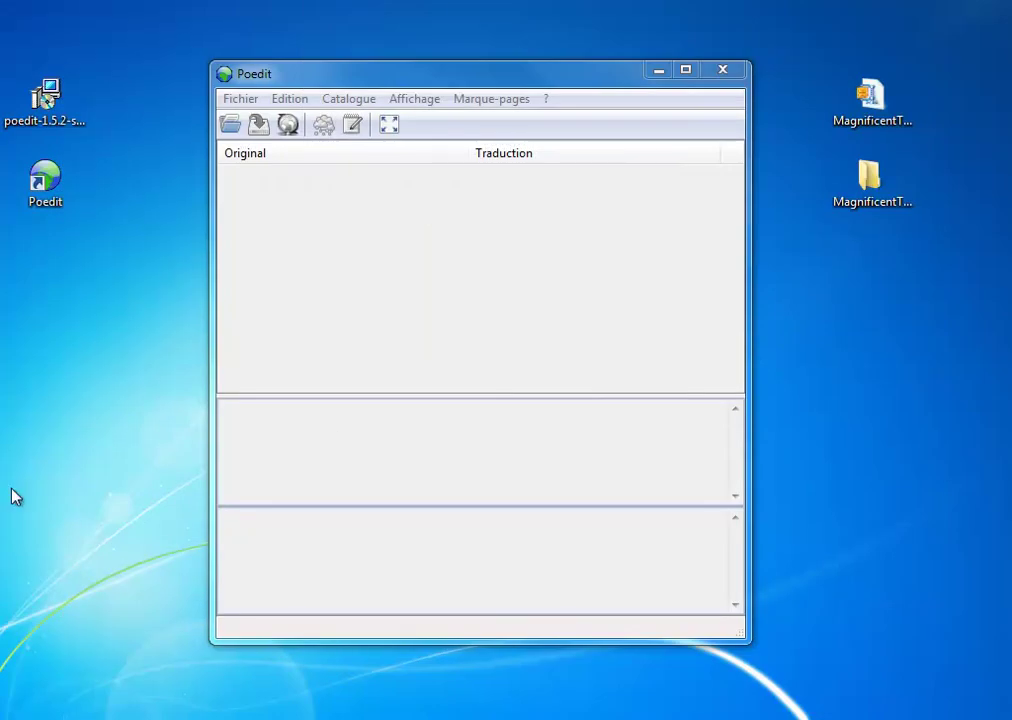
{"action": "left_click", "coordinate": [45, 100]}
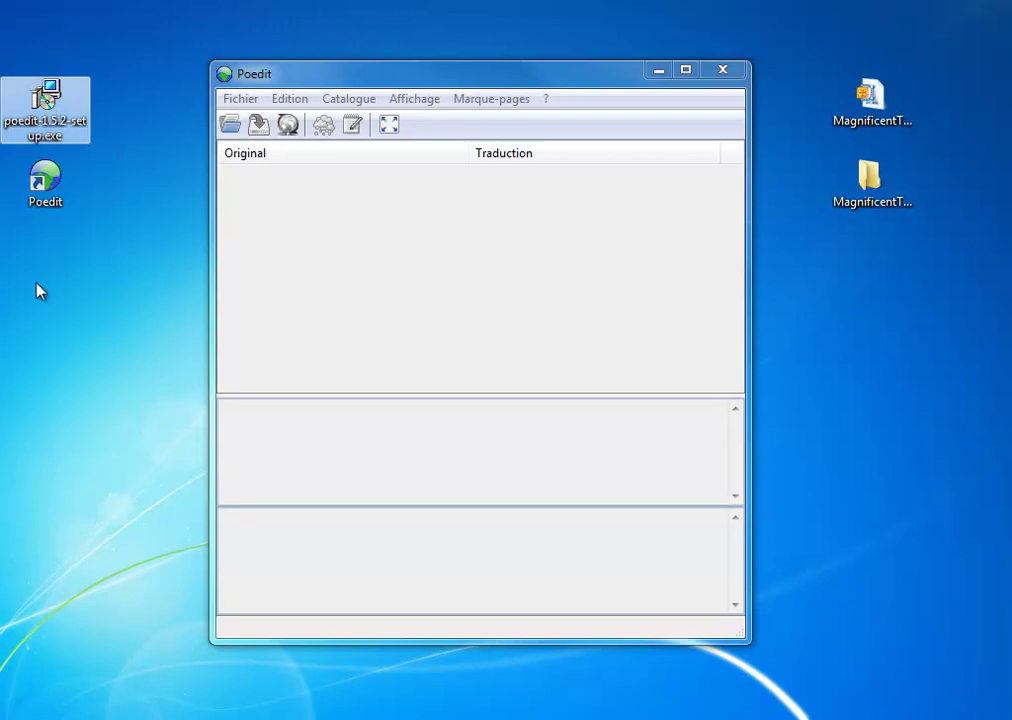
{"action": "left_click", "coordinate": [34, 207]}
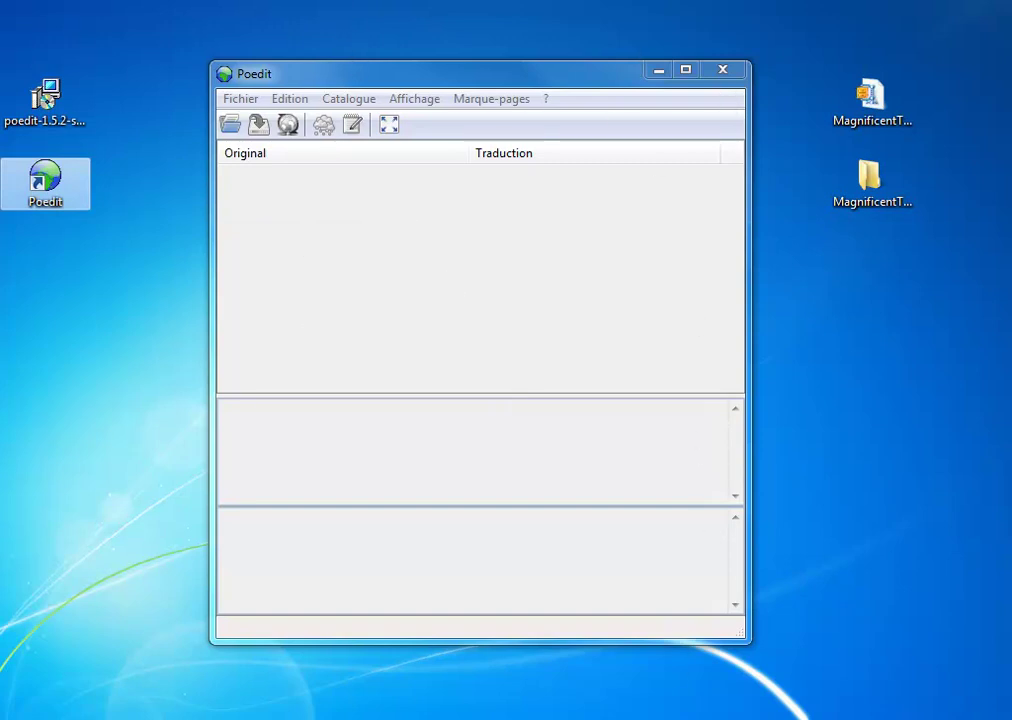
Switch to the file explorer and examine the fr_FR.mo and fr_FR.po files in the backed-up Magnificent theme's lang folder
{"action": "key", "text": "alt+Tab"}
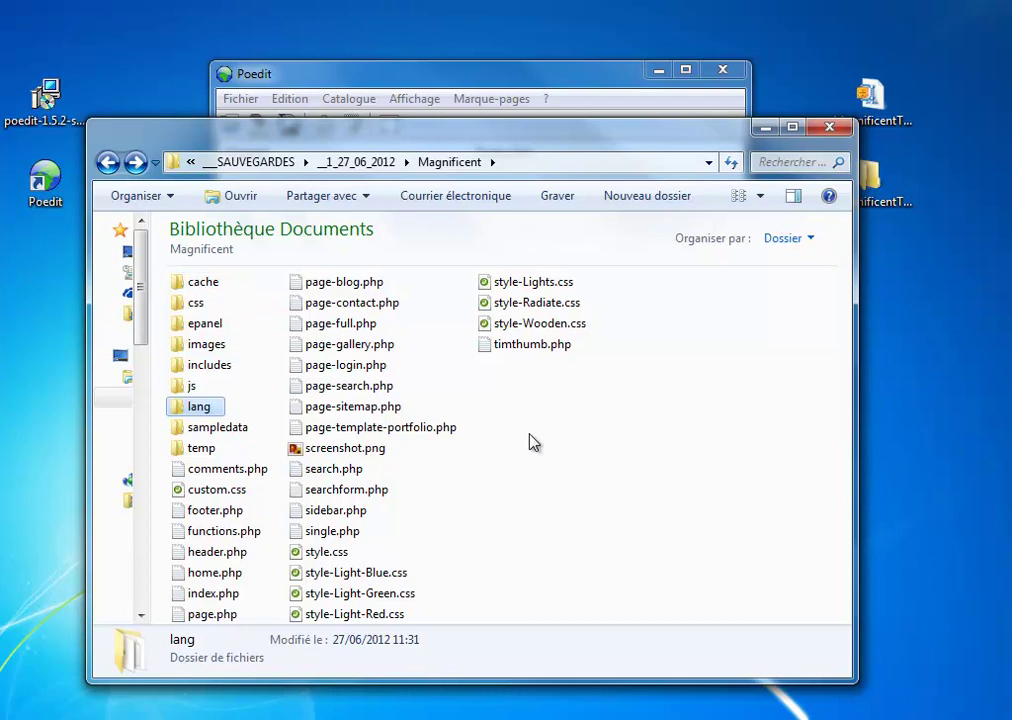
{"action": "double_click", "coordinate": [198, 410]}
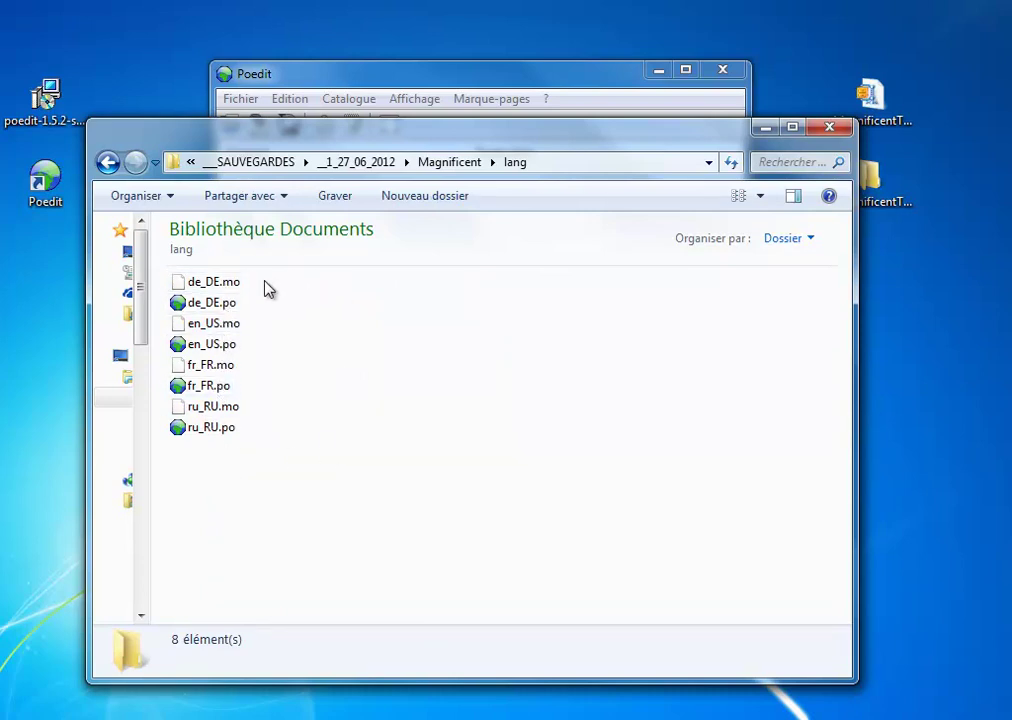
{"action": "left_click", "coordinate": [226, 368]}
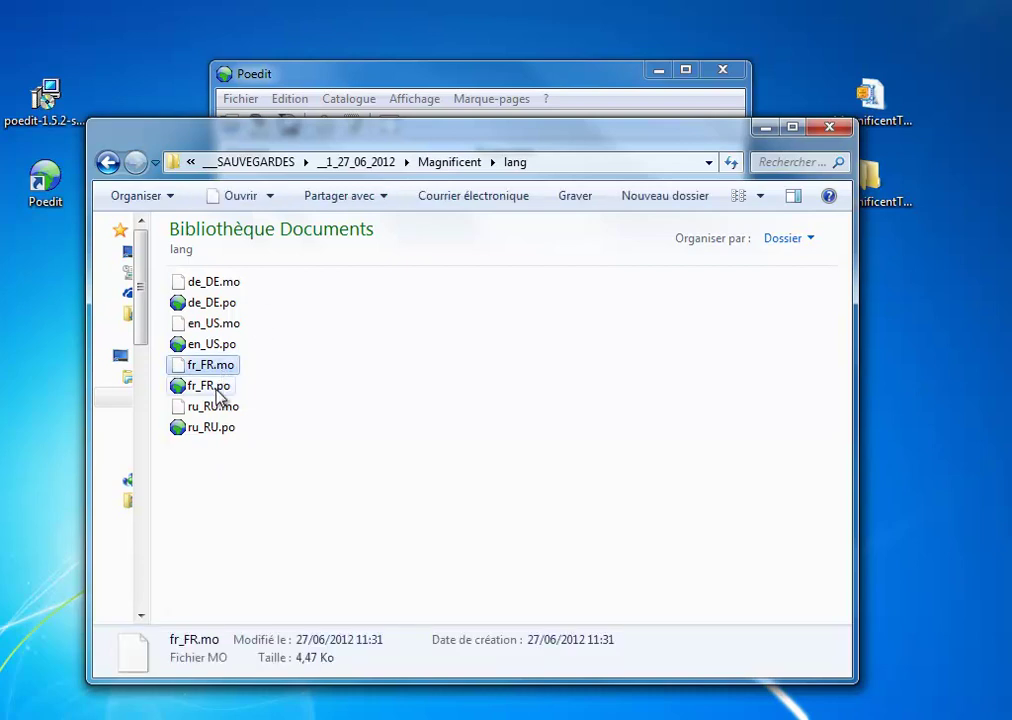
{"action": "left_click", "coordinate": [216, 389]}
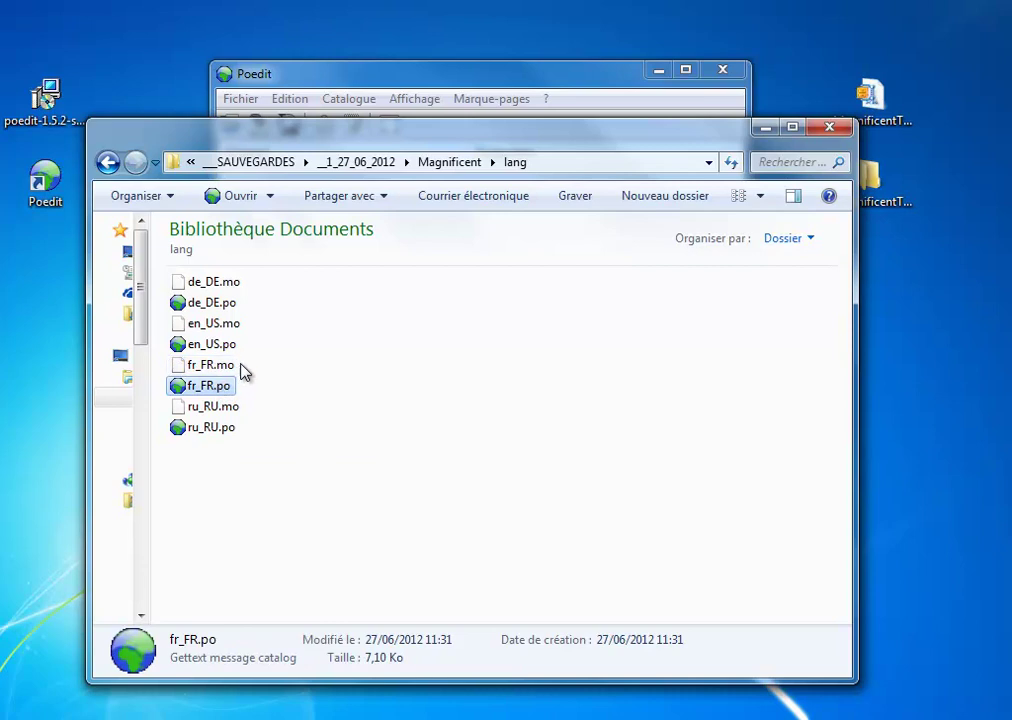
{"action": "left_click", "coordinate": [233, 369]}
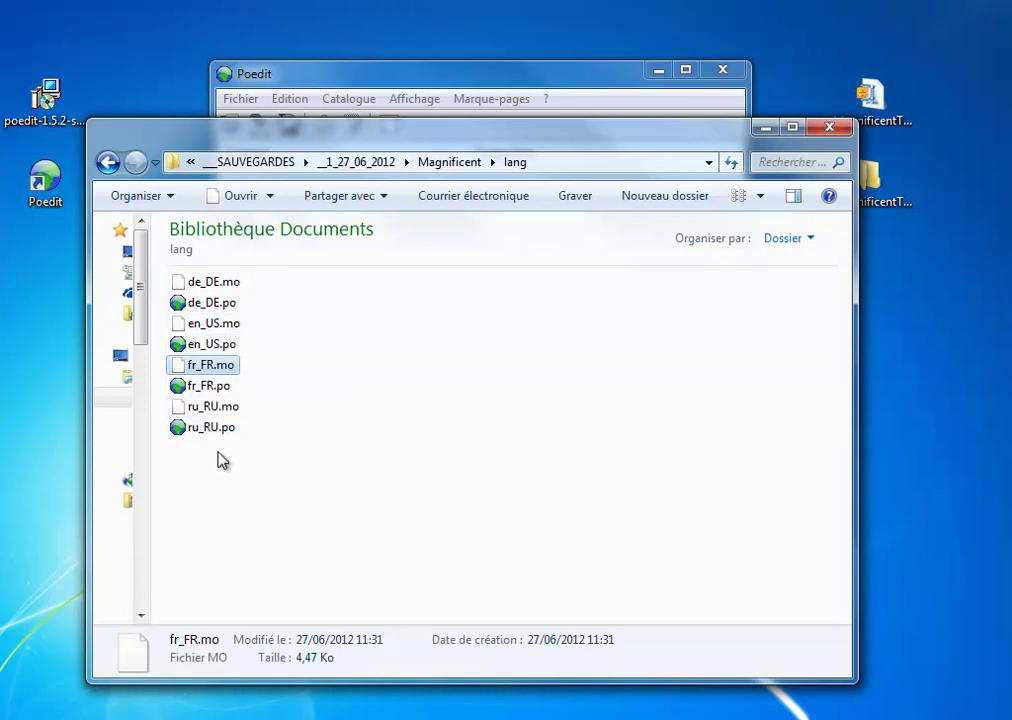
{"action": "left_click", "coordinate": [105, 163]}
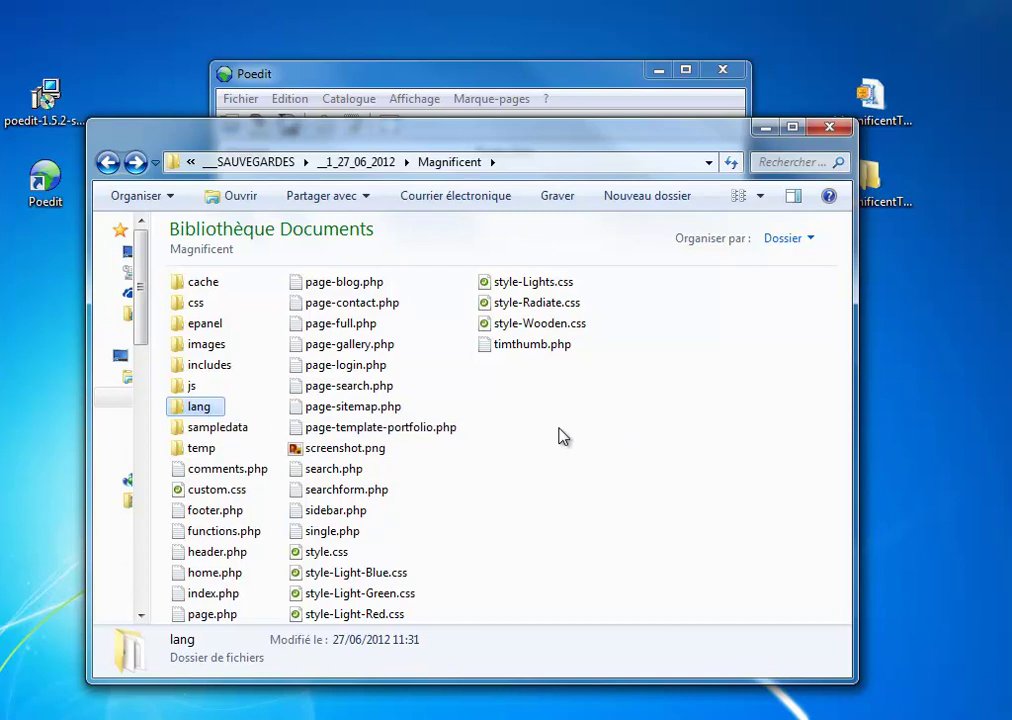
Put the backup folder away and check which language files the original MagnificentTheme's lang folder contains
{"action": "left_click", "coordinate": [763, 128]}
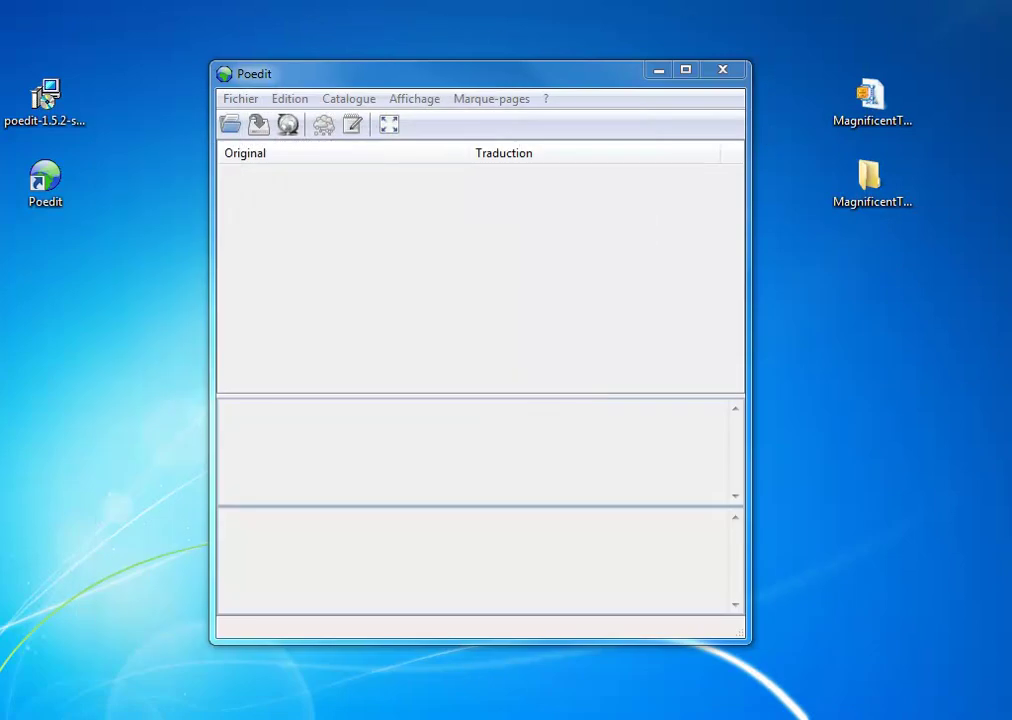
{"action": "key", "text": "alt+Tab"}
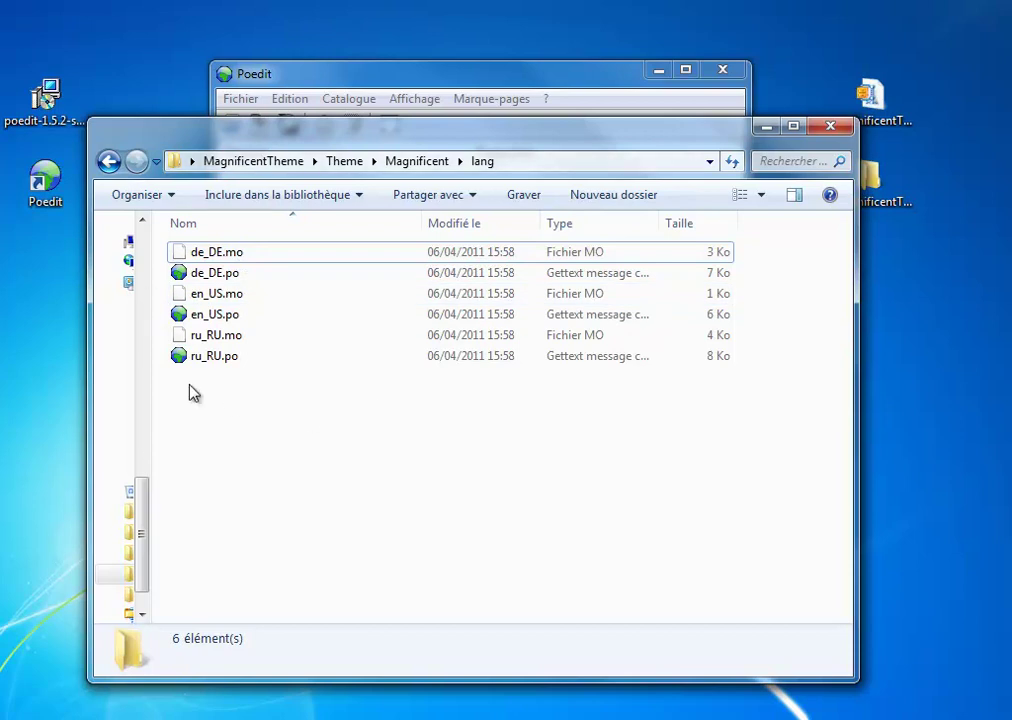
{"action": "left_click", "coordinate": [765, 127]}
Open the fr_FR.po catalog from the lang folder in Poedit and maximize its window
{"action": "left_click", "coordinate": [230, 123]}
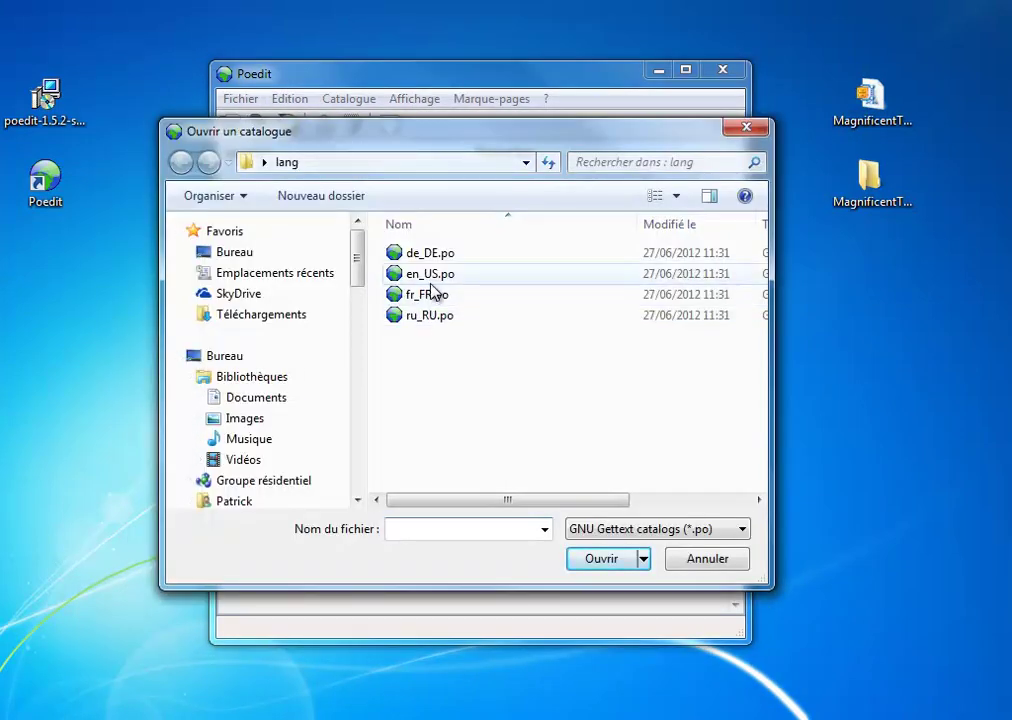
{"action": "left_click", "coordinate": [427, 298]}
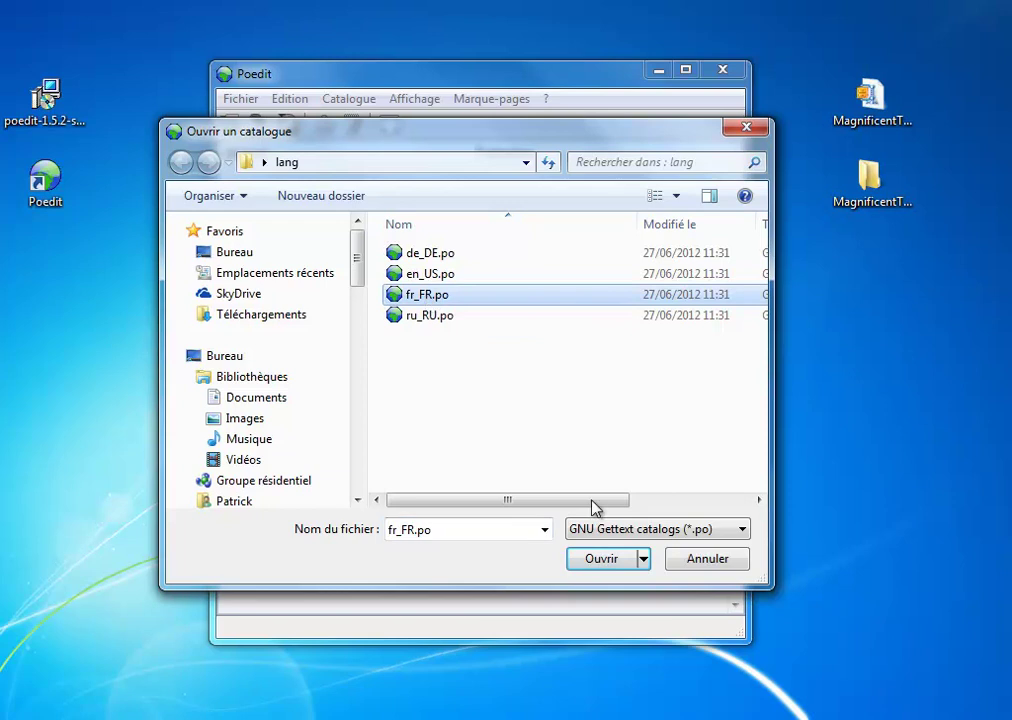
{"action": "left_click", "coordinate": [600, 567]}
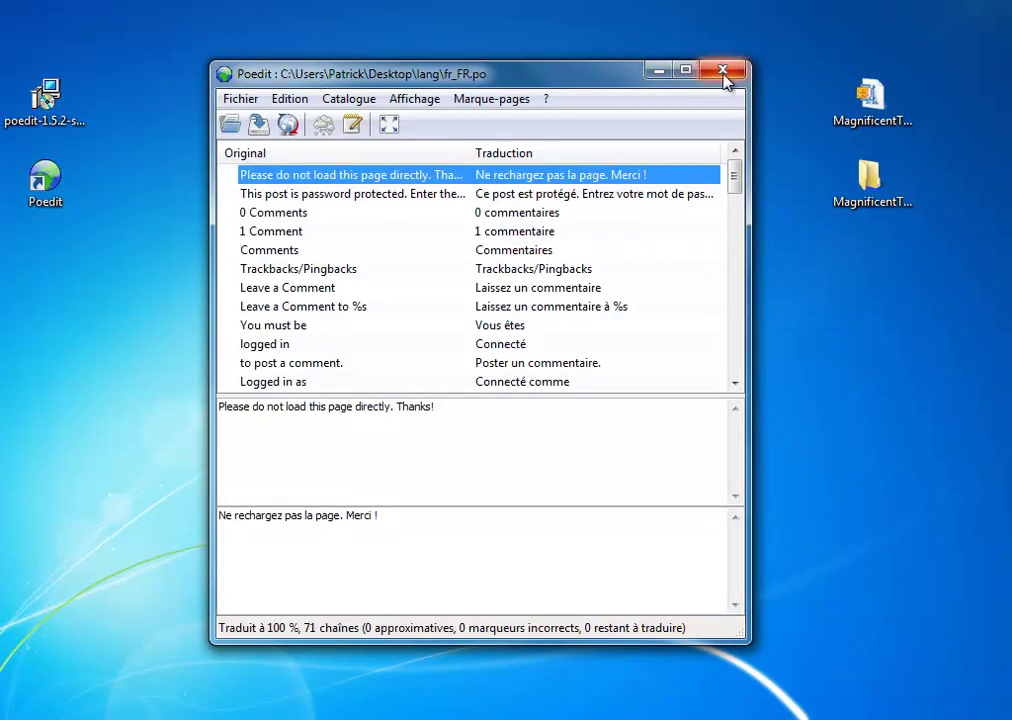
{"action": "left_click", "coordinate": [686, 70]}
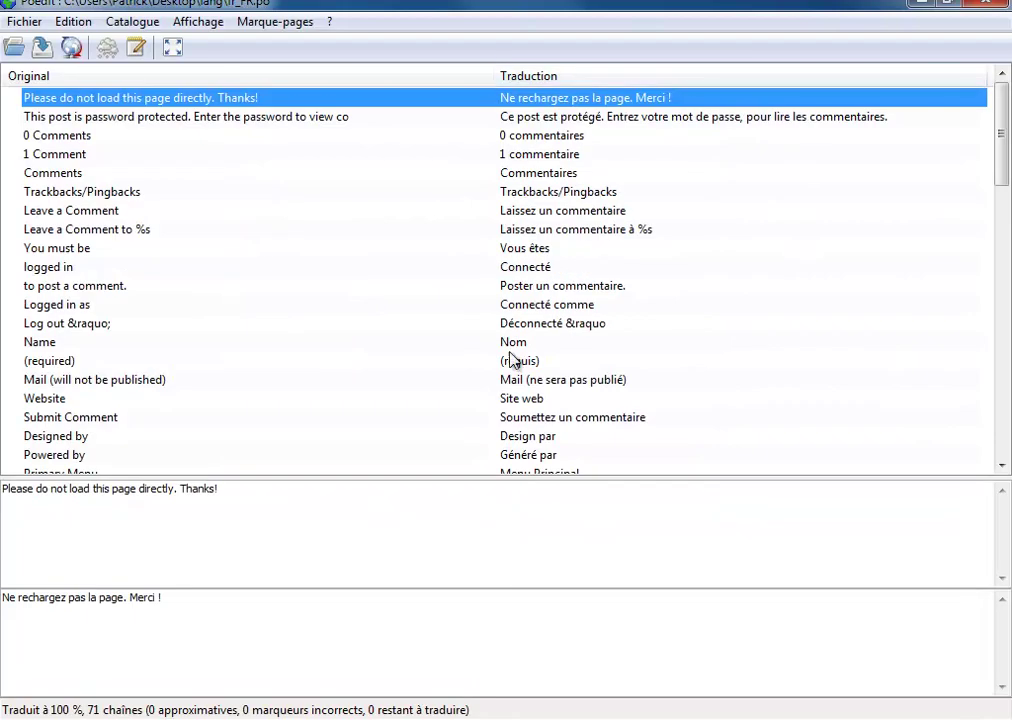
Erase the French translation of the string "0 Comments" and re-enter it as "0 commentaires"
{"action": "left_click", "coordinate": [59, 139]}
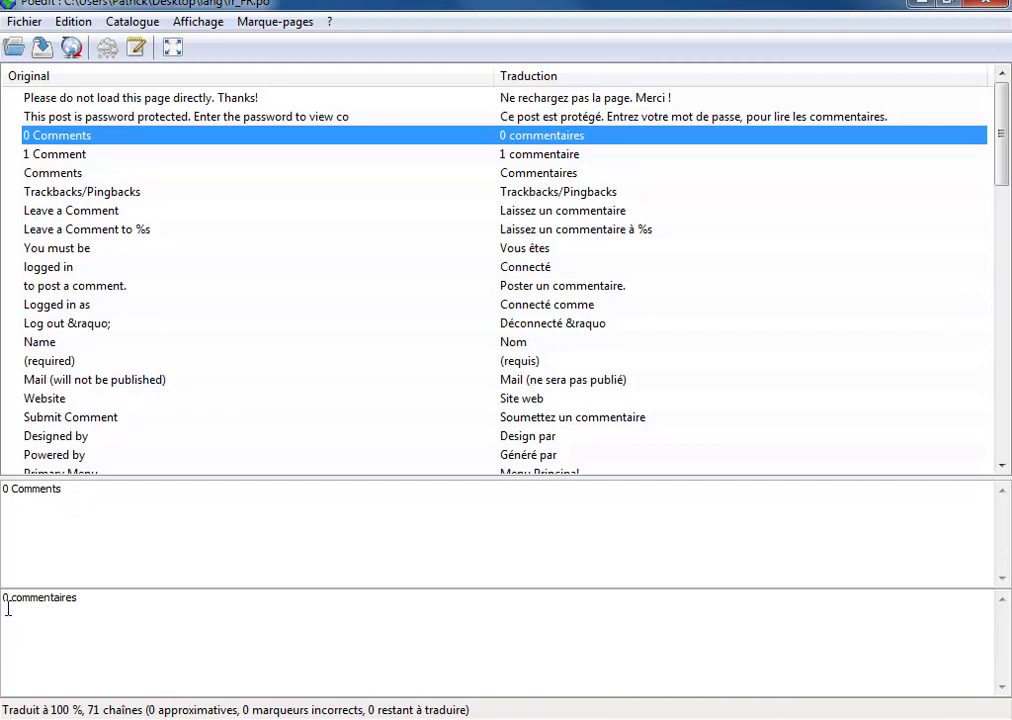
{"action": "left_click", "coordinate": [83, 598]}
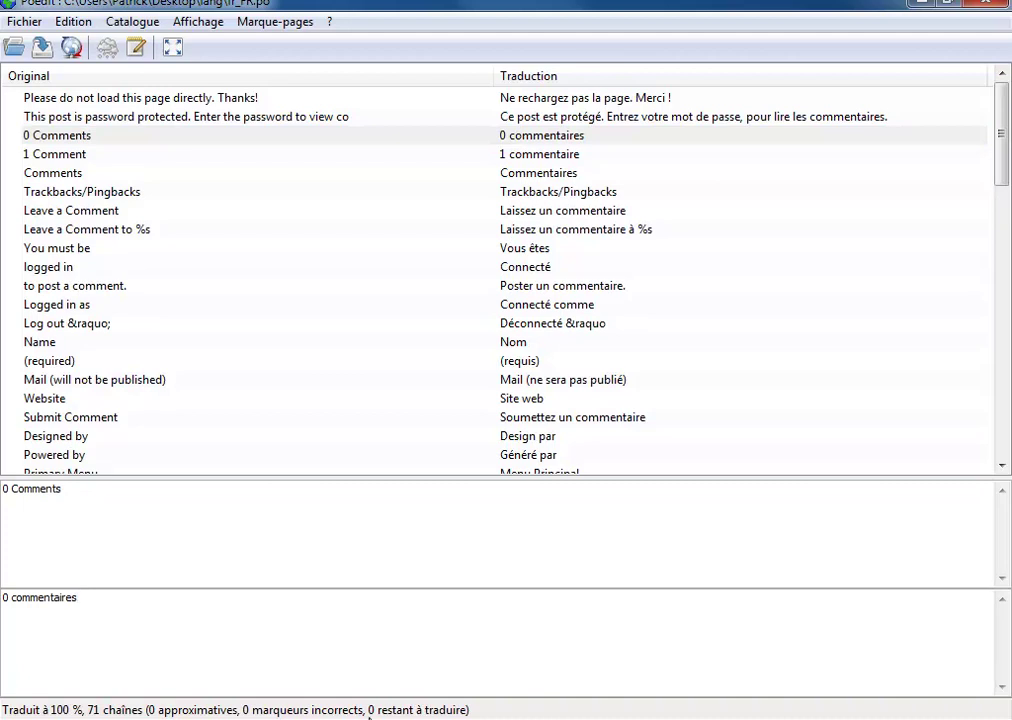
{"action": "key", "text": "BackSpace"}
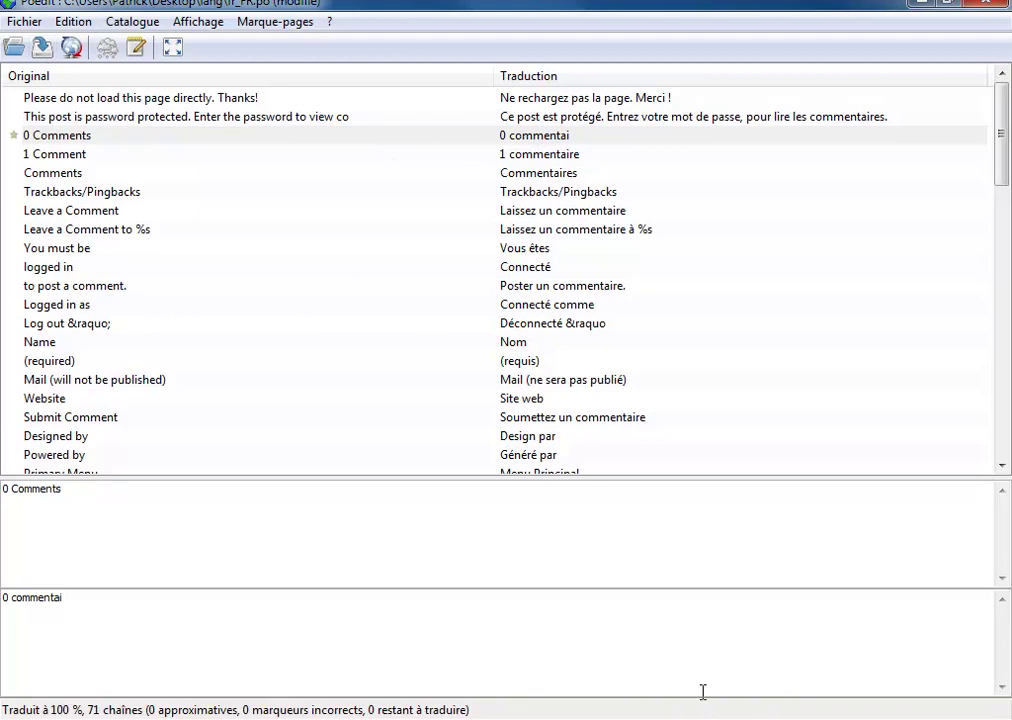
{"action": "key", "text": "BackSpace"}
{"action": "key", "text": "BackSpace"}
{"action": "key", "text": "BackSpace"}
{"action": "key", "text": "BackSpace"}
{"action": "key", "text": "BackSpace"}
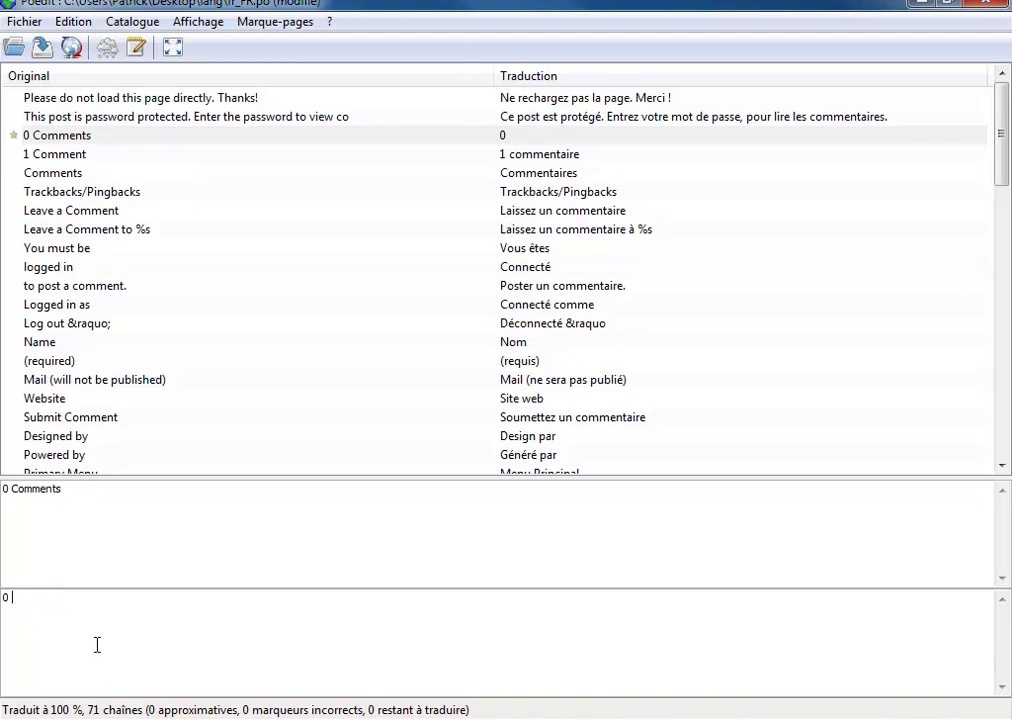
{"action": "type", "text": "mmentaires"}
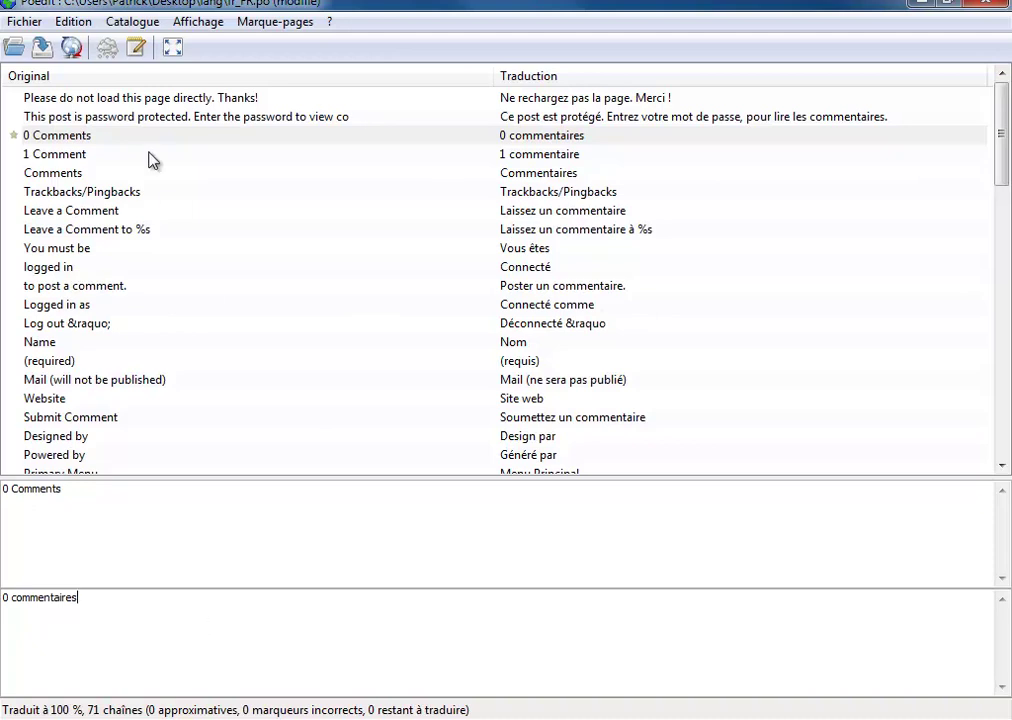
Look through the whole list of translated strings and view the available commands for saving the catalog
{"action": "left_click_drag", "start_coordinate": [1002, 147], "coordinate": [1003, 413]}
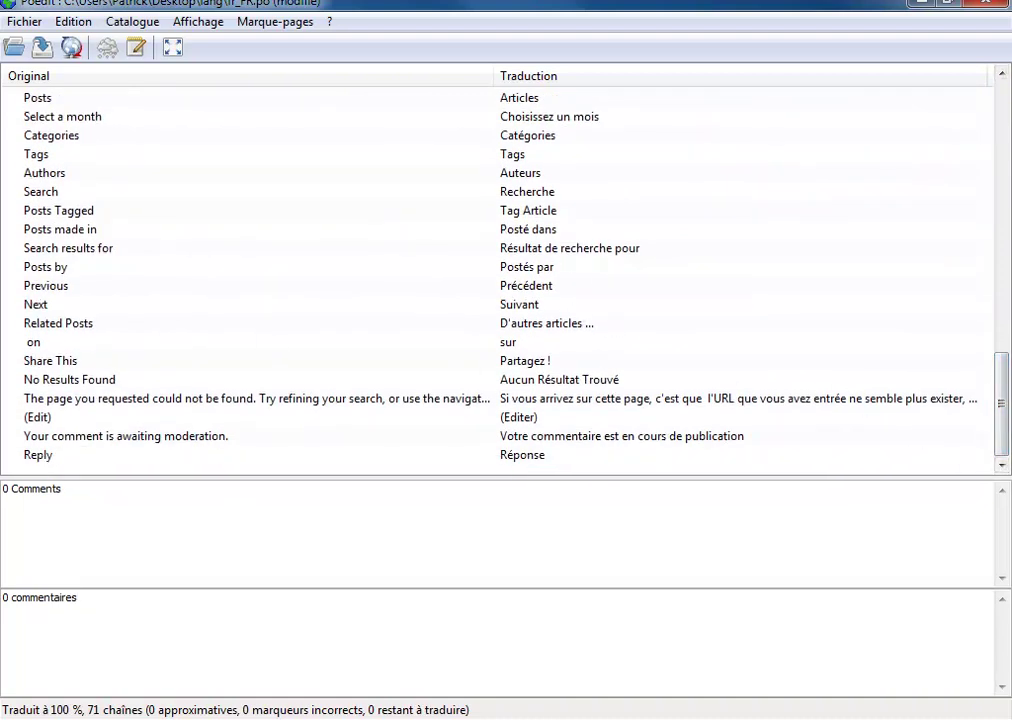
{"action": "left_click_drag", "start_coordinate": [1005, 418], "coordinate": [1003, 100]}
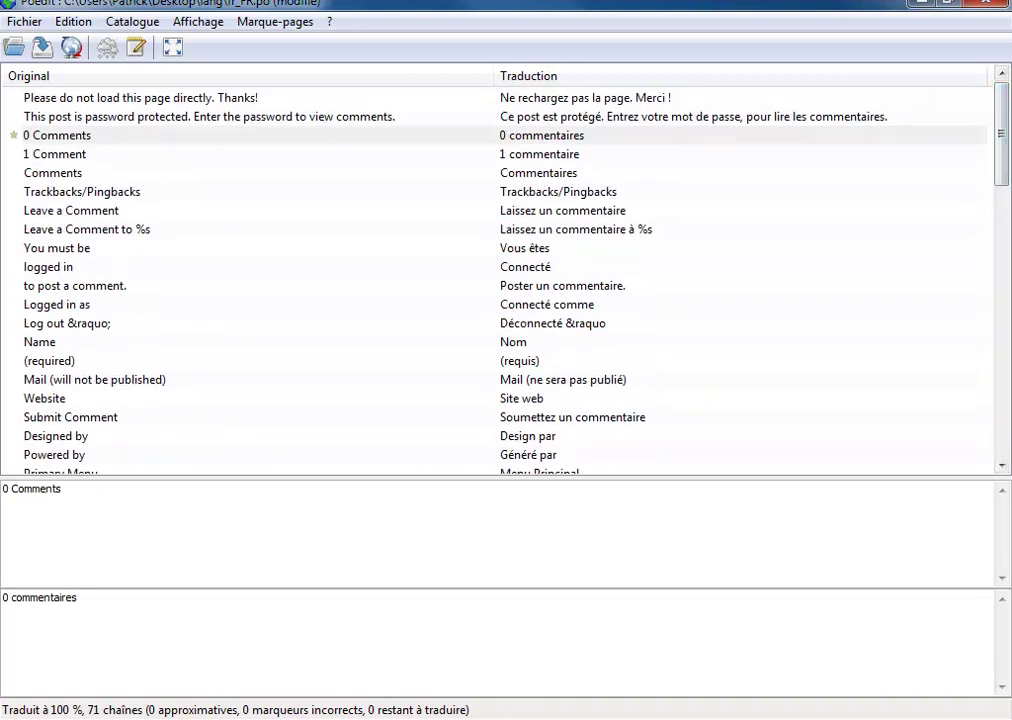
{"action": "left_click", "coordinate": [26, 26]}
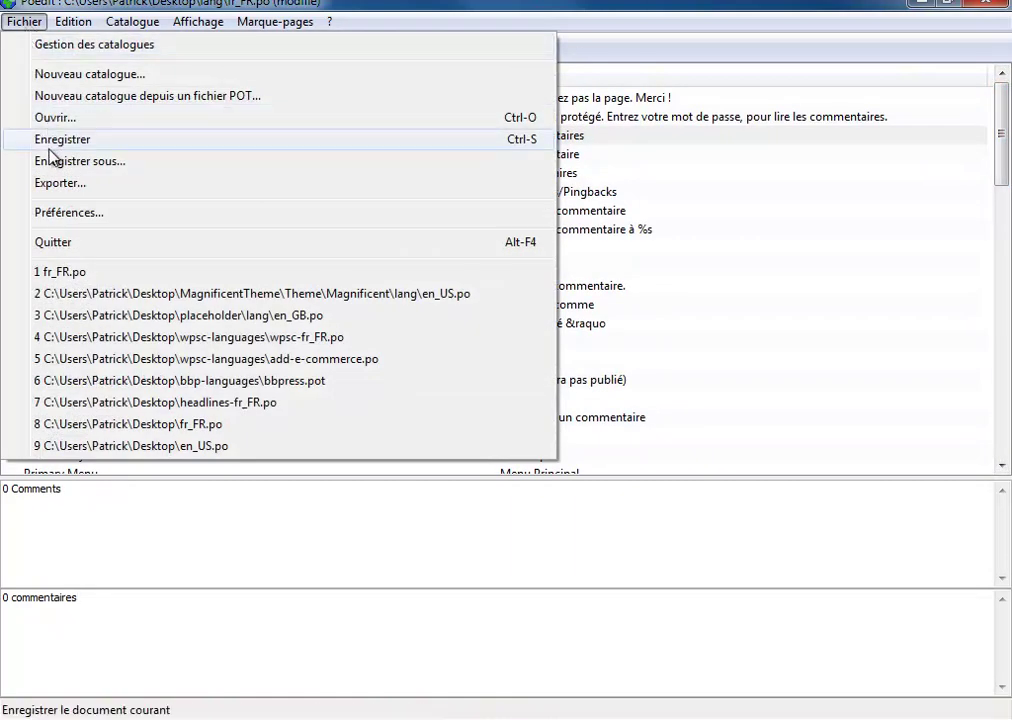
{"action": "left_click", "coordinate": [510, 562]}
Restore the Poedit window's size and locate fr_FR.mo and fr_FR.po in the backed-up Magnificent theme's lang folder
{"action": "left_click", "coordinate": [948, 8]}
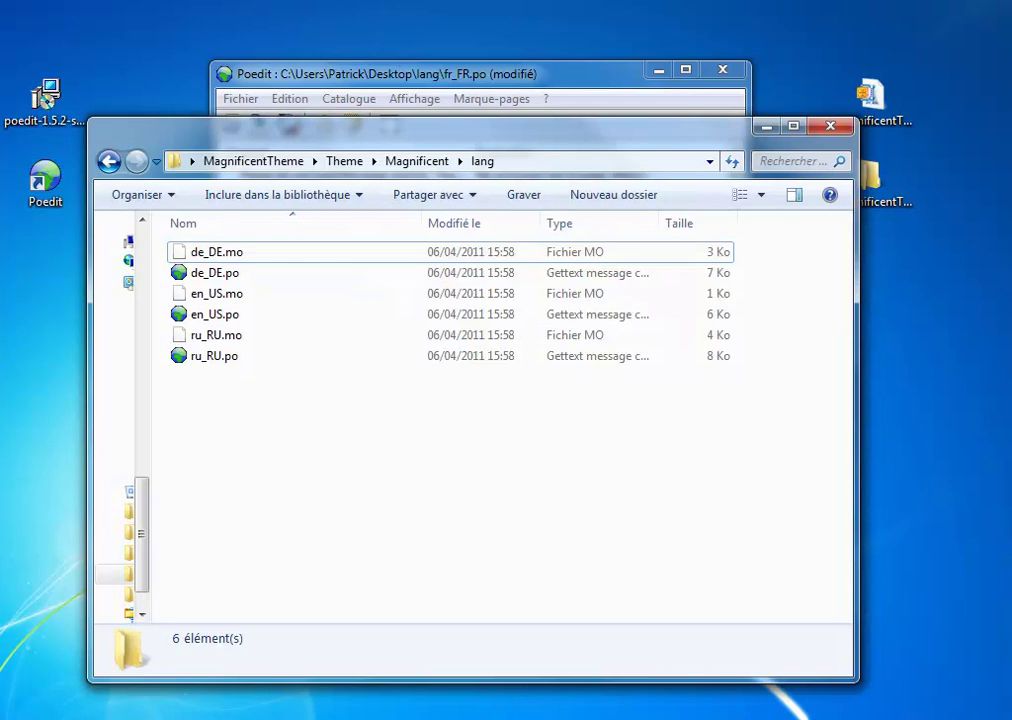
{"action": "key", "text": "alt+Left"}
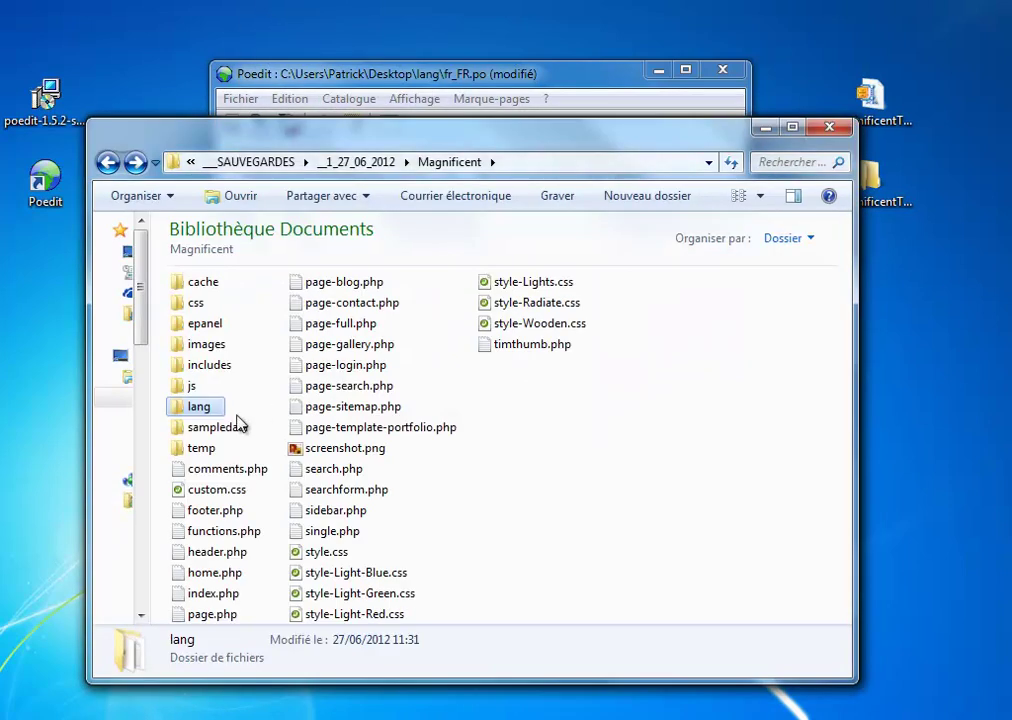
{"action": "double_click", "coordinate": [196, 410]}
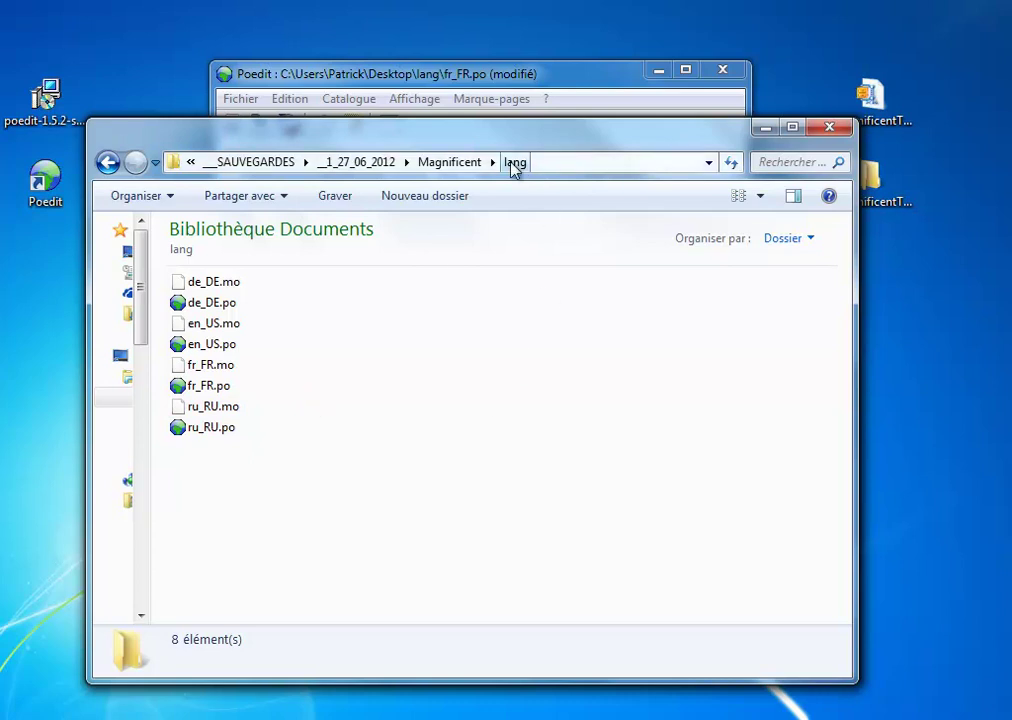
{"action": "left_click", "coordinate": [235, 372]}
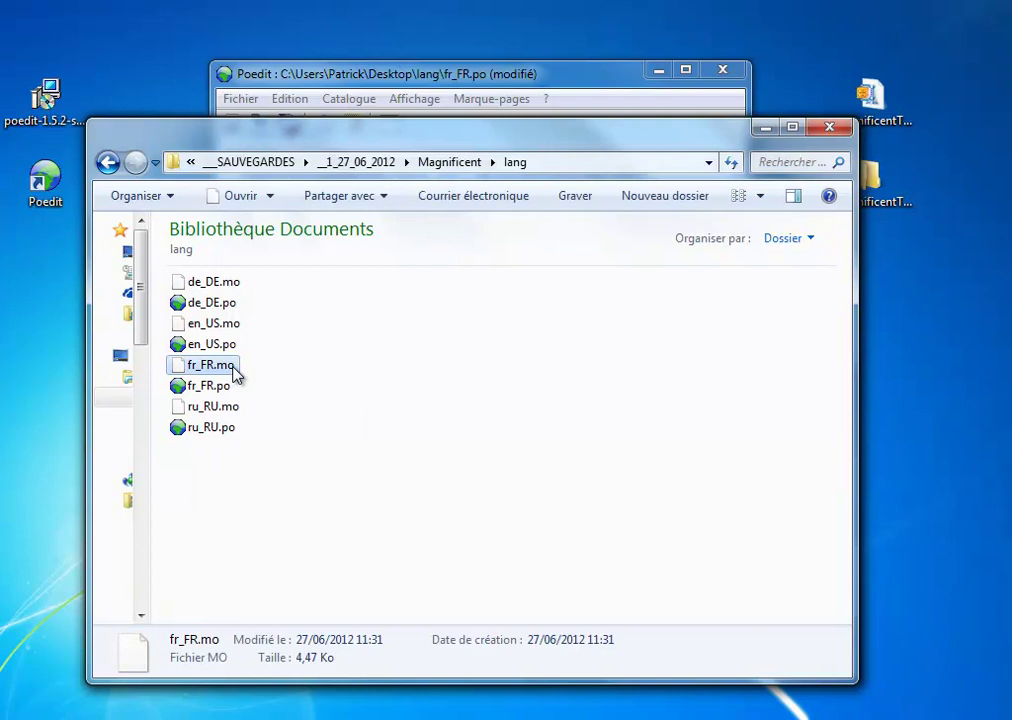
{"action": "left_click", "coordinate": [228, 390]}
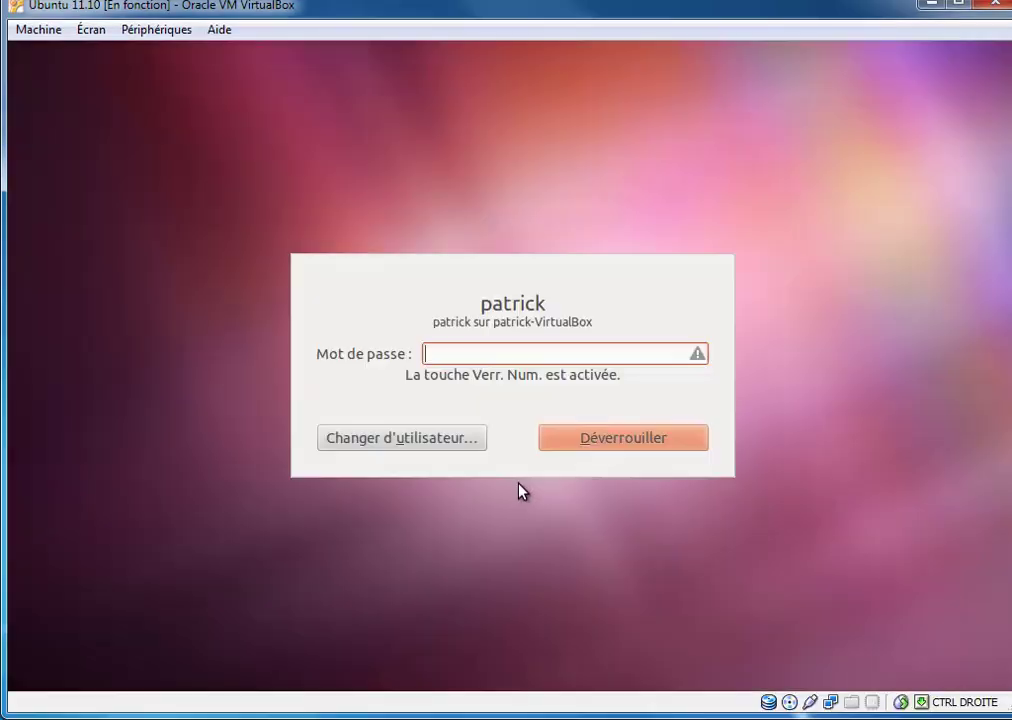
In the Ubuntu 11.10 virtual machine, enter the account password to unlock the session
{"action": "type", "text": "****"}
{"action": "key", "text": "Return"}
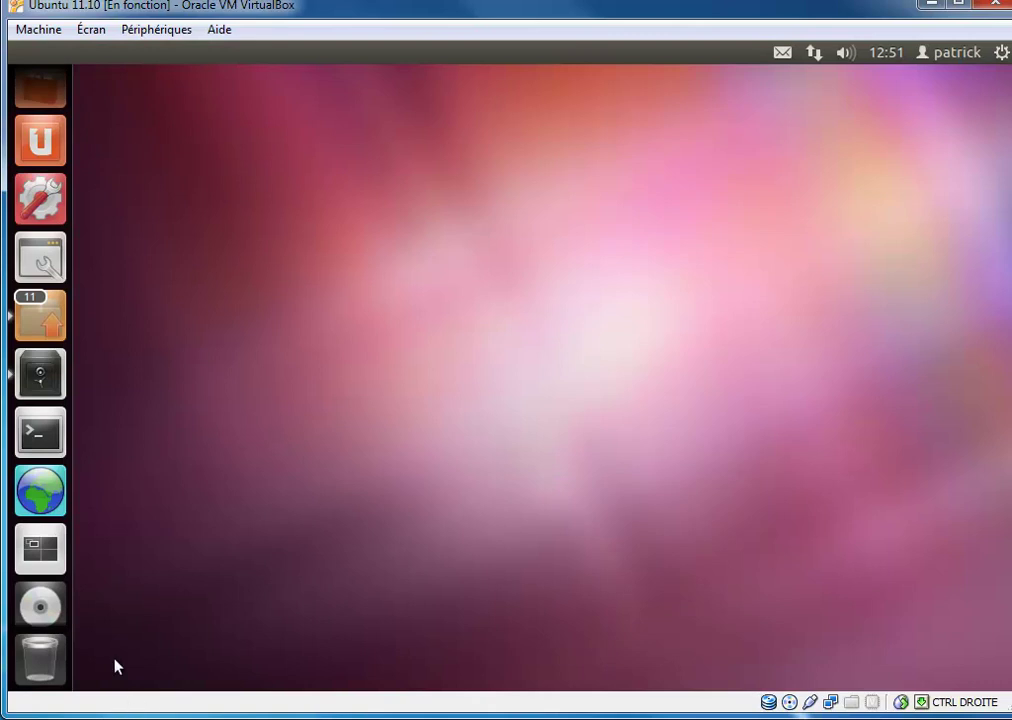
Open and close the installed Poedit, uninstall it in Terminal with "sudo apt-get autoremove poedit", entering the account password, and close Terminal
{"action": "left_click", "coordinate": [45, 503]}
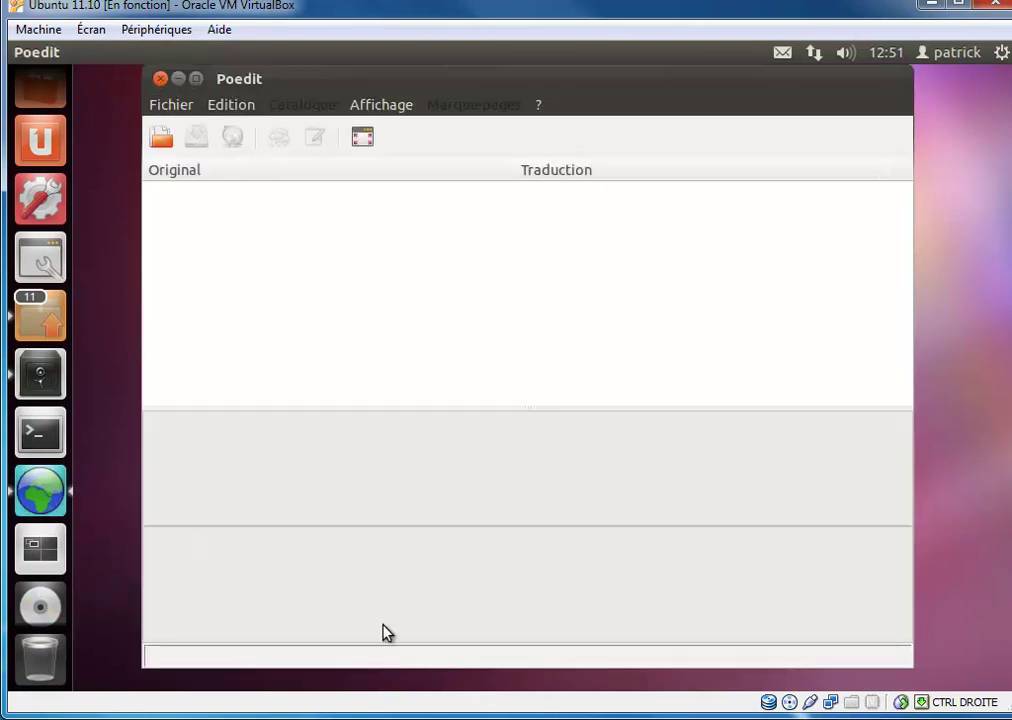
{"action": "left_click", "coordinate": [160, 80]}
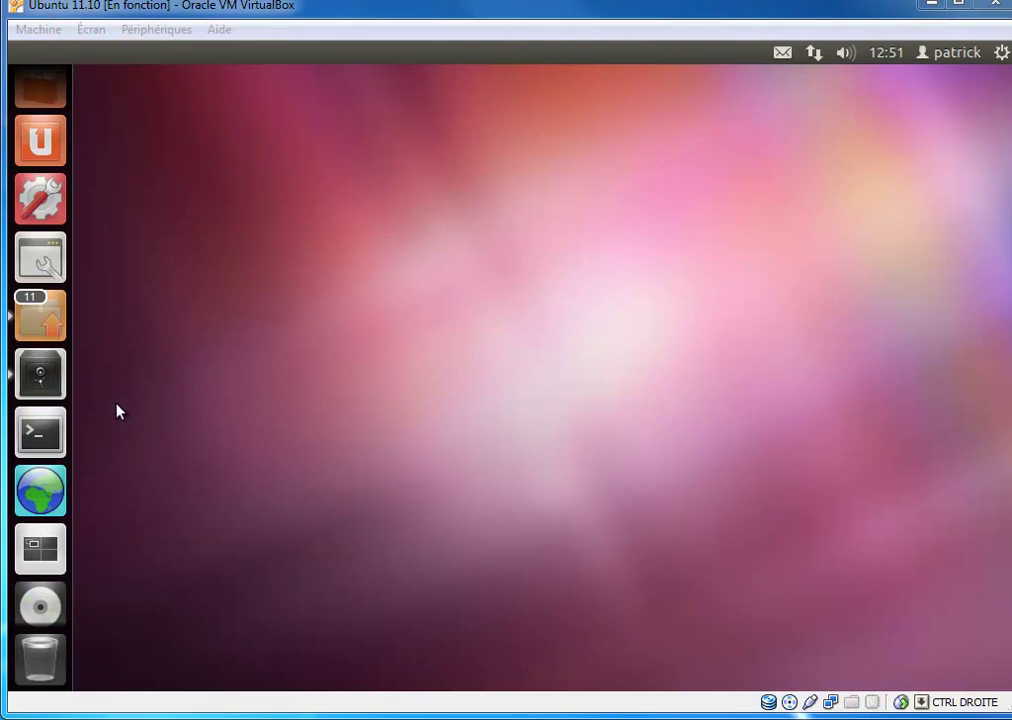
{"action": "left_click", "coordinate": [54, 435]}
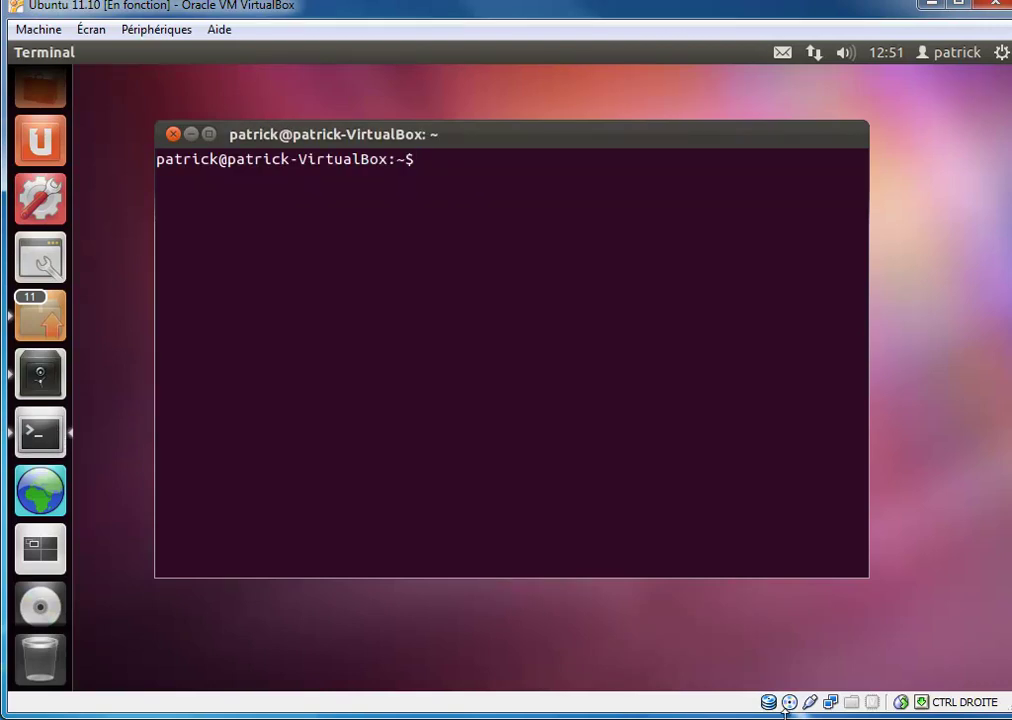
{"action": "type", "text": "sudo apt-get autoremove poedit"}
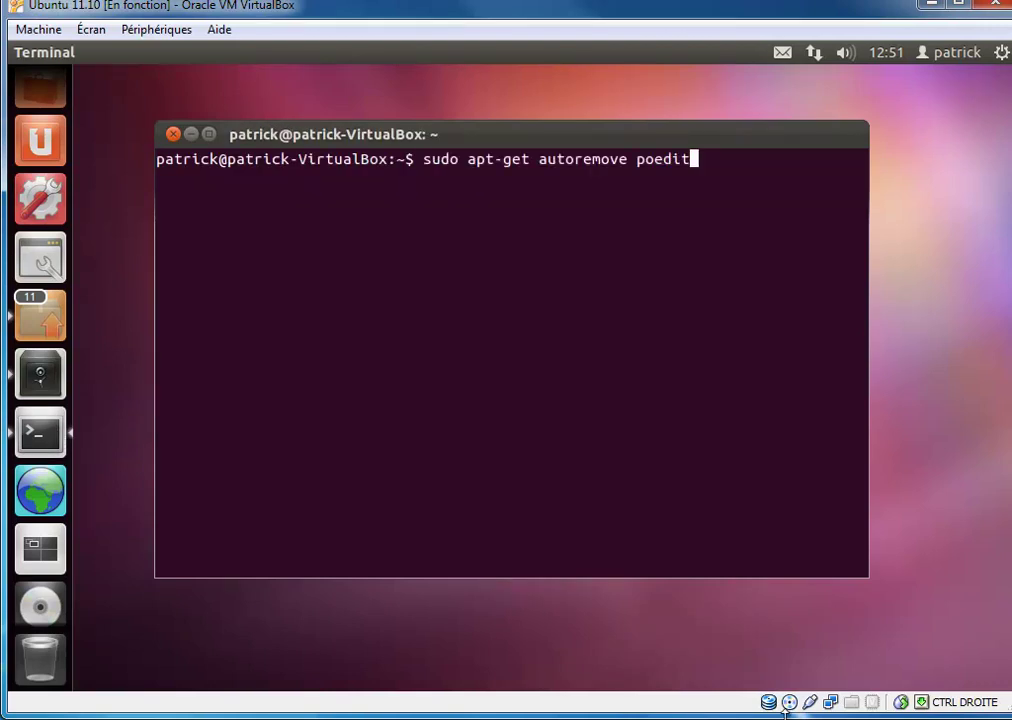
{"action": "key", "text": "Return"}
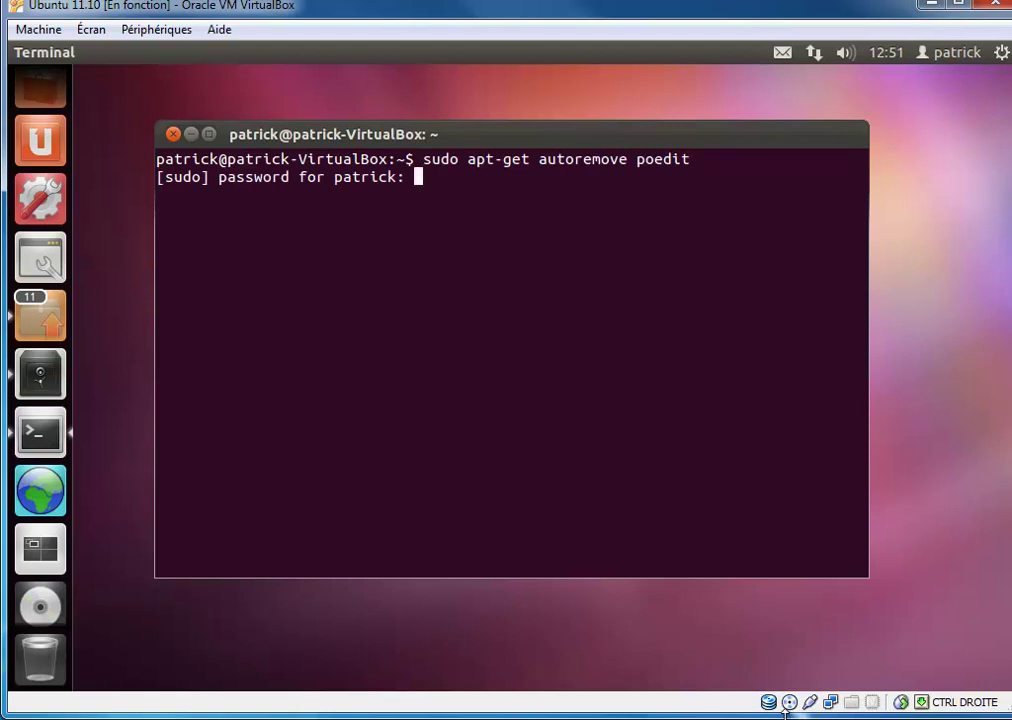
{"action": "key", "text": "Return"}
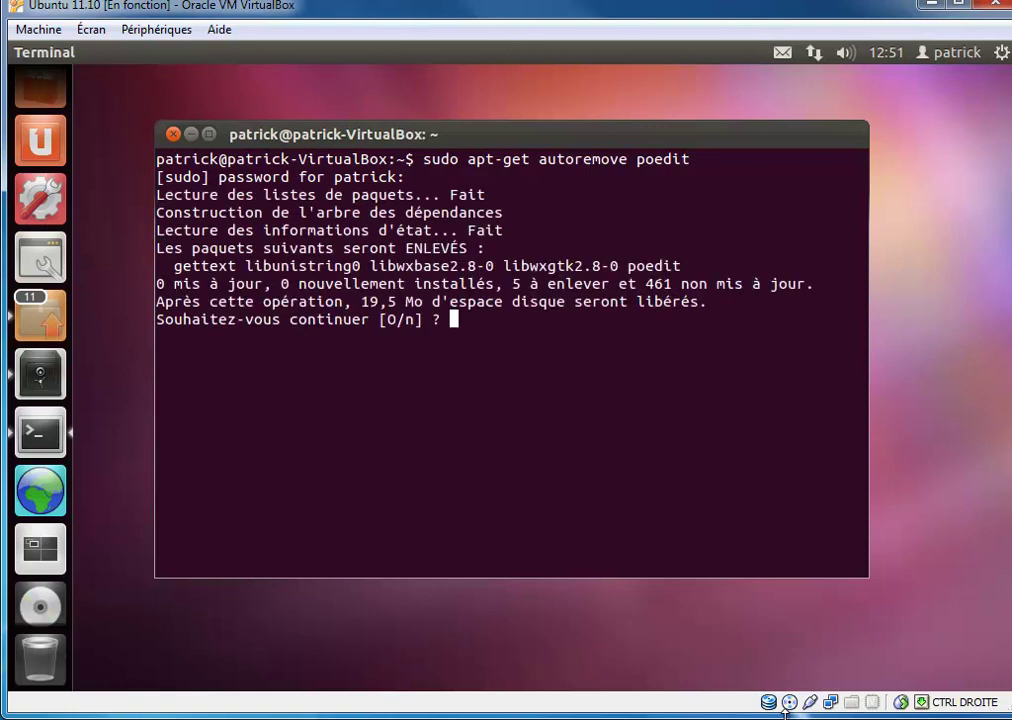
{"action": "key", "text": "Return"}
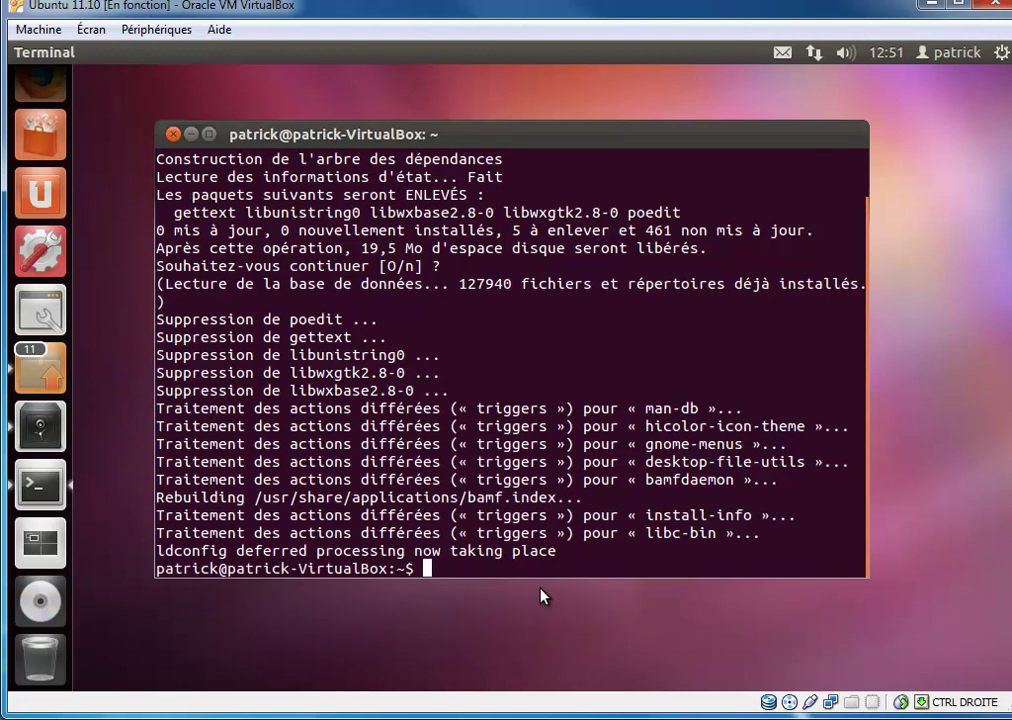
{"action": "left_click", "coordinate": [172, 135]}
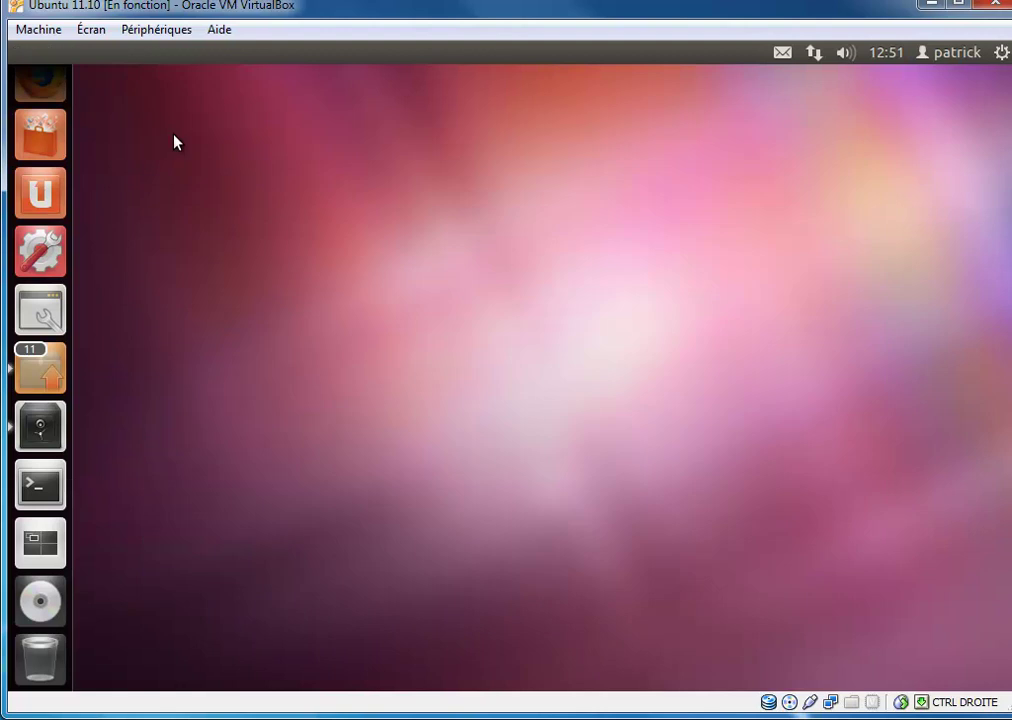
Install Poedit from a new Terminal with "sudo apt-get install poedit", entering the account password and accepting the installation, and close Terminal
{"action": "left_click", "coordinate": [44, 500]}
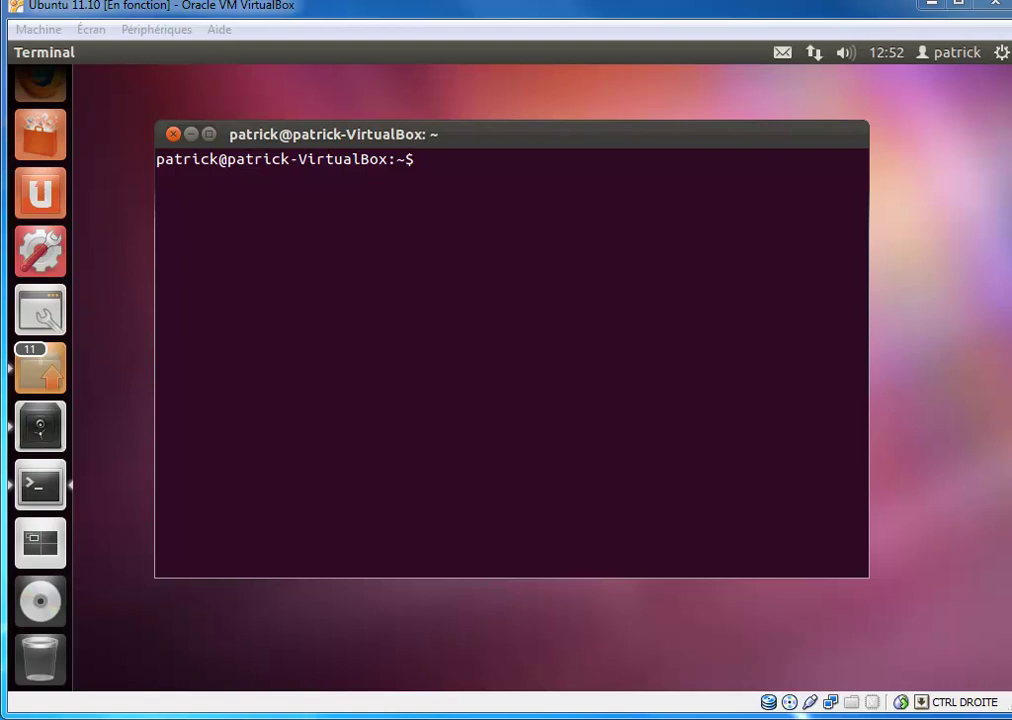
{"action": "left_click", "coordinate": [436, 161]}
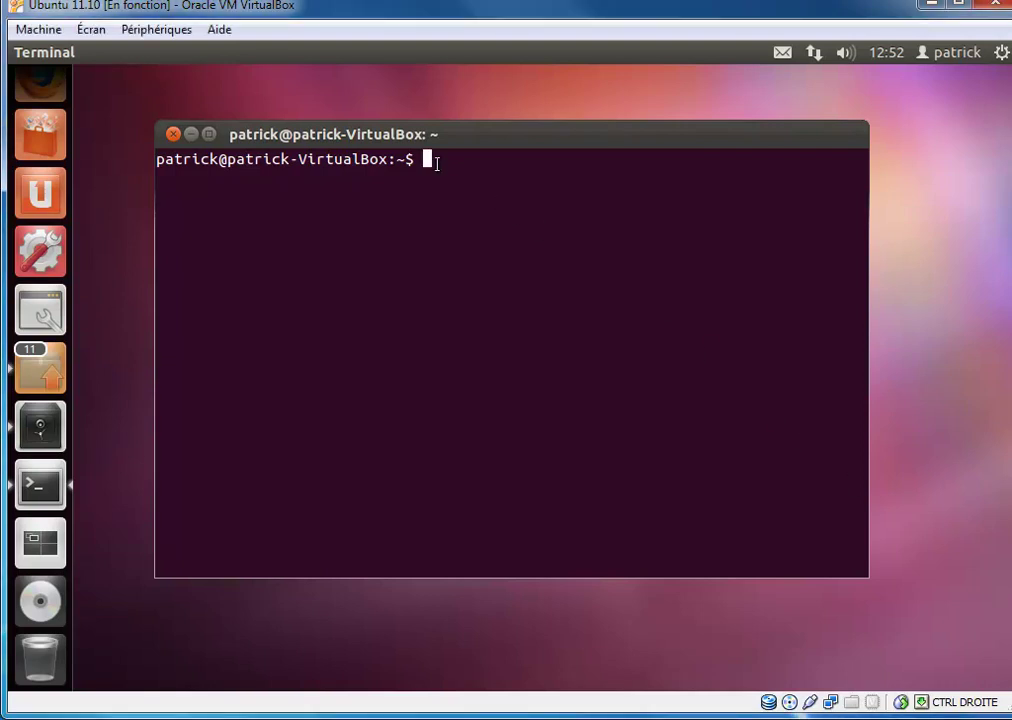
{"action": "type", "text": "sudo apt-get install poedit"}
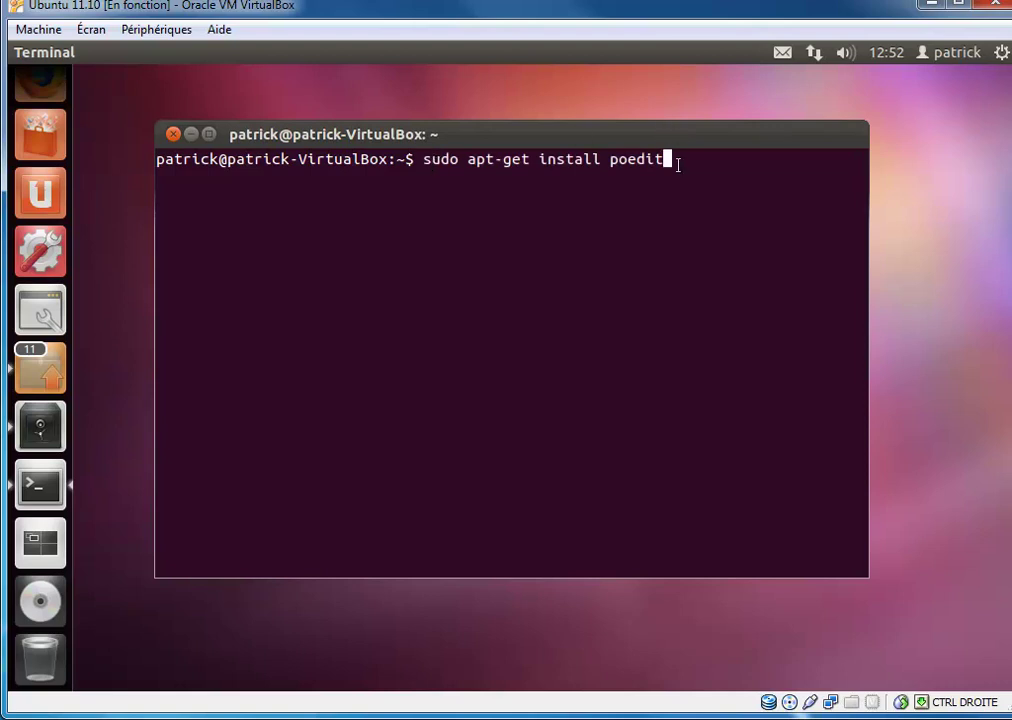
{"action": "key", "text": "Return"}
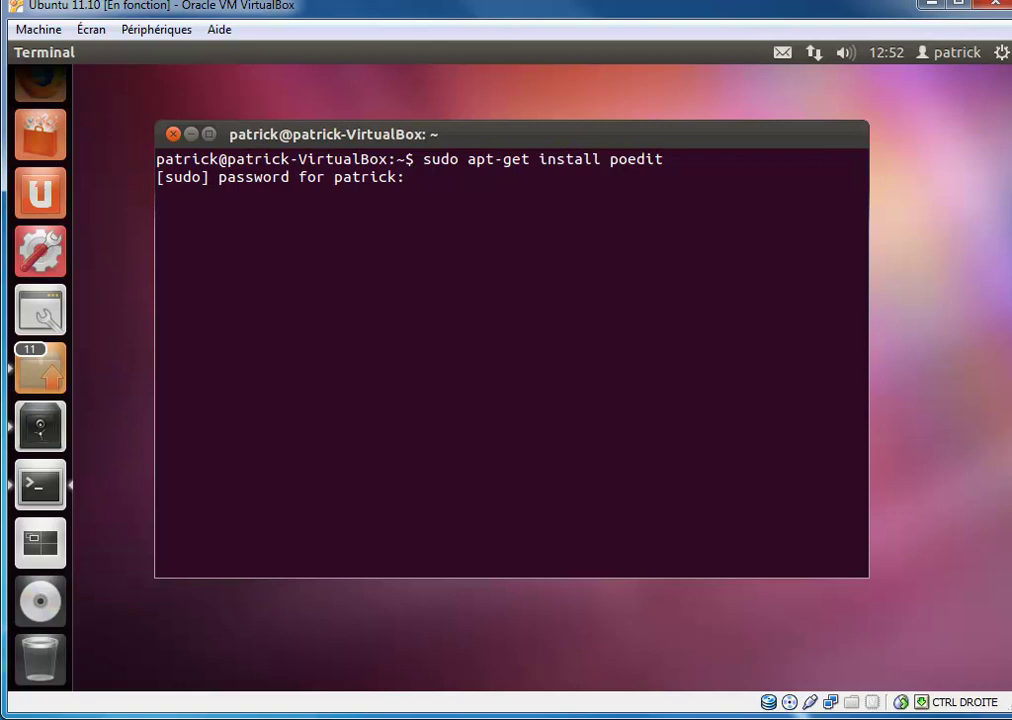
{"action": "key", "text": "Return"}
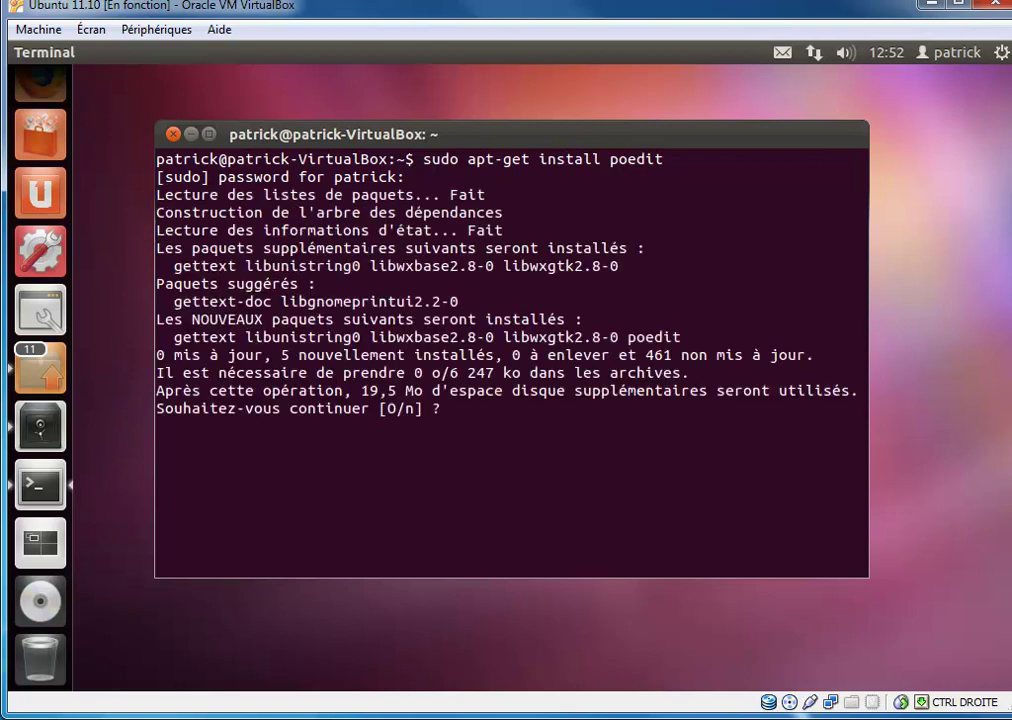
{"action": "key", "text": "Return"}
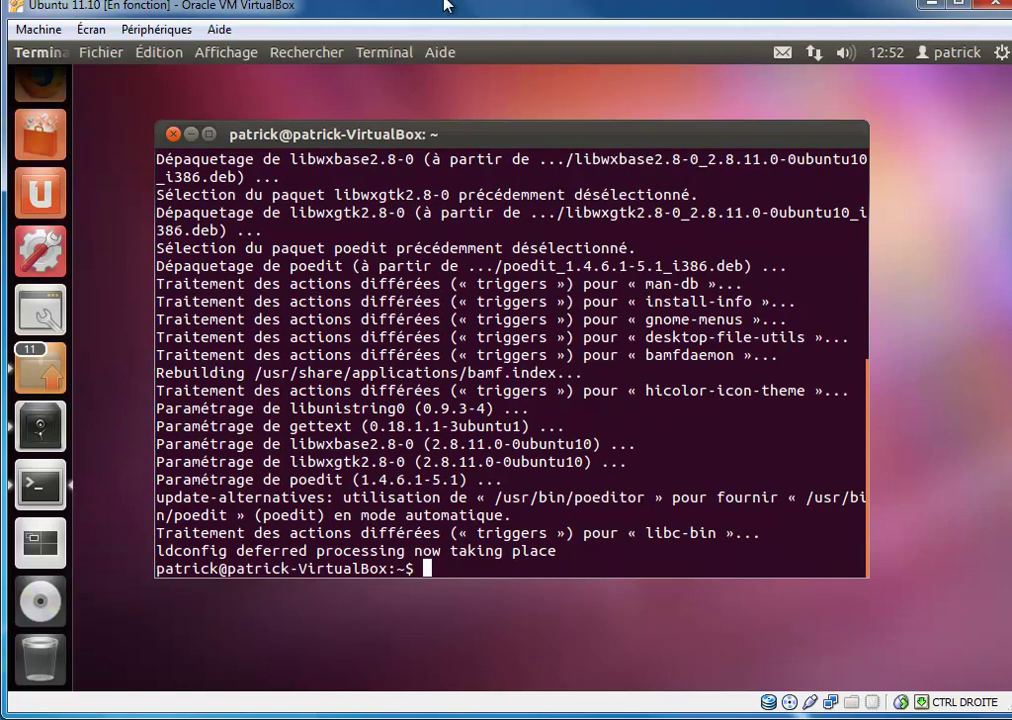
{"action": "left_click", "coordinate": [168, 134]}
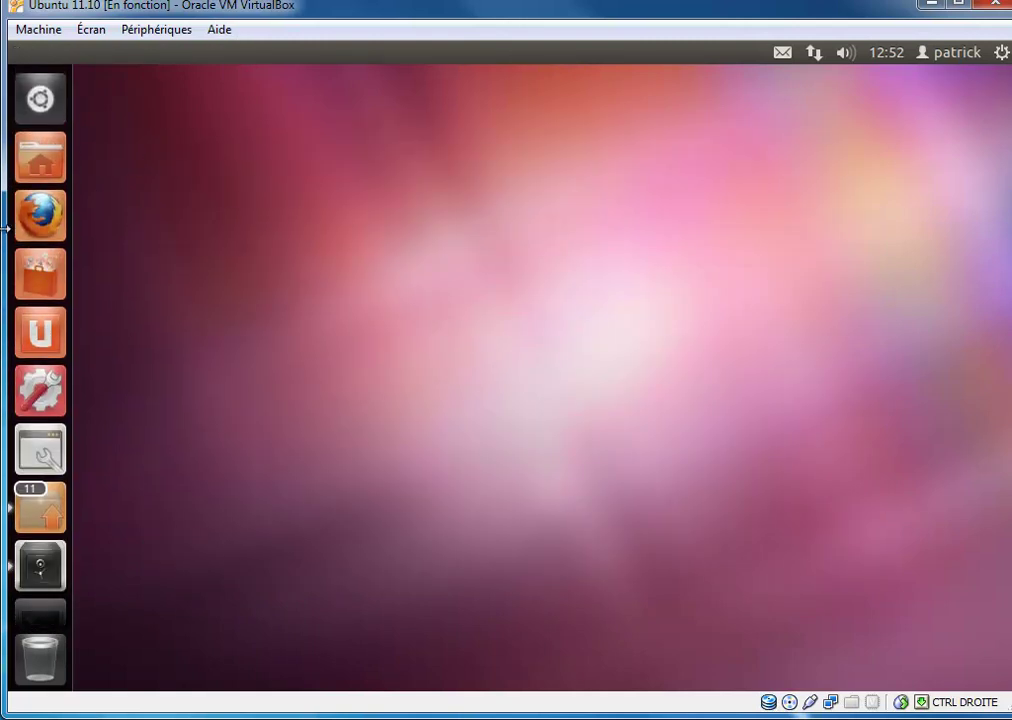
Search the Ubuntu applications for "Poedit" and try to add its icon to the launcher
{"action": "left_click", "coordinate": [40, 97]}
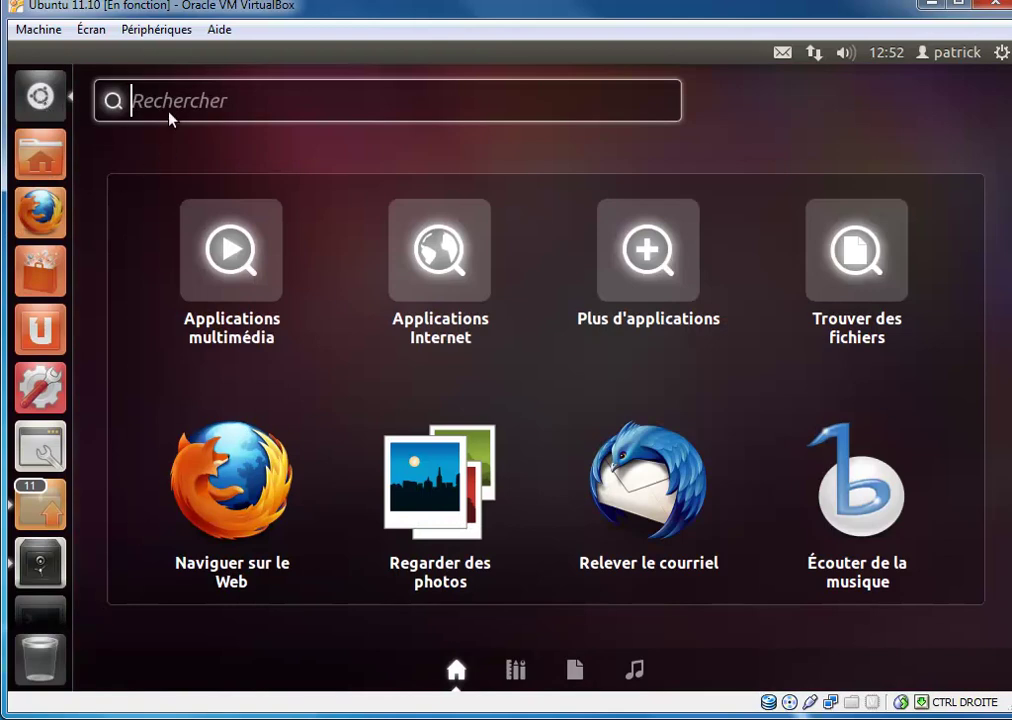
{"action": "type", "text": "P"}
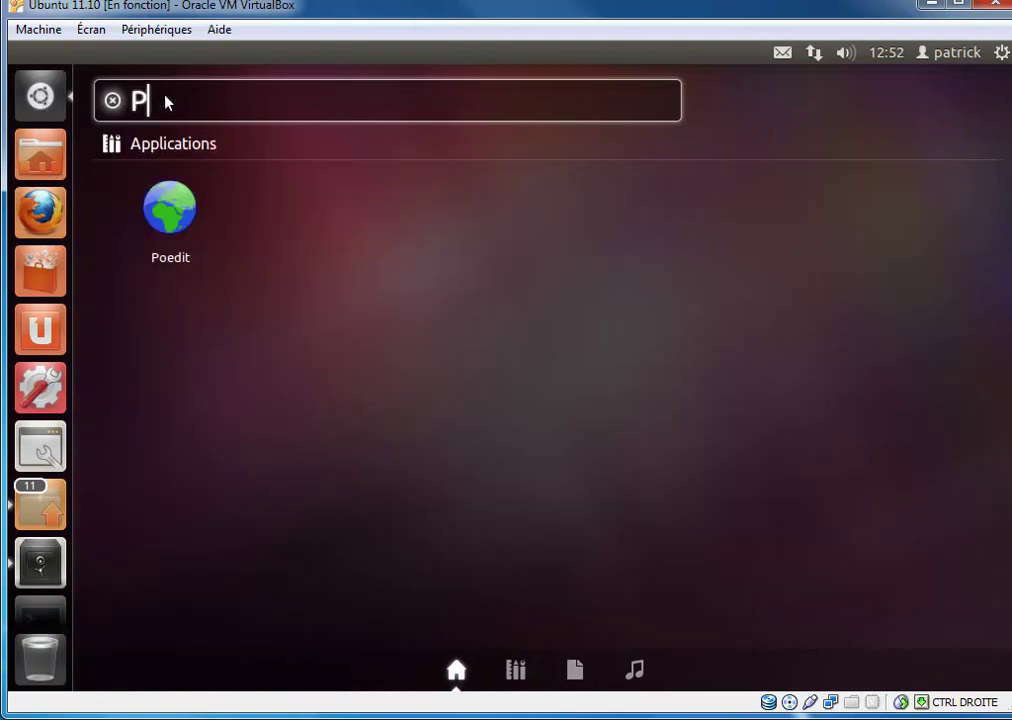
{"action": "type", "text": "oedit"}
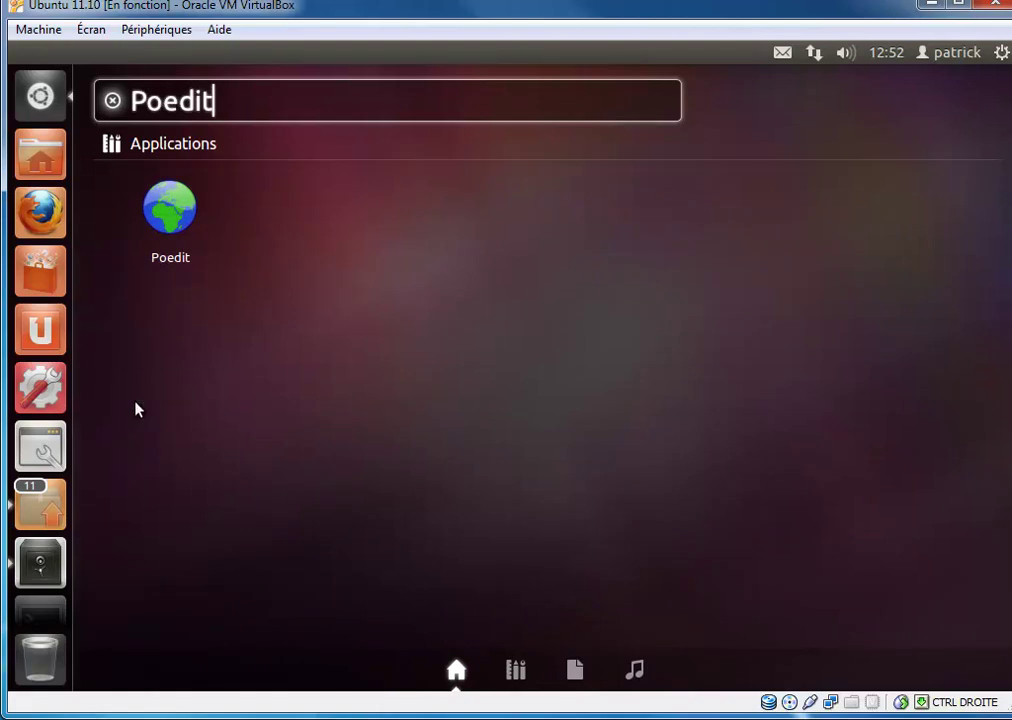
{"action": "left_click_drag", "start_coordinate": [166, 220], "coordinate": [43, 138]}
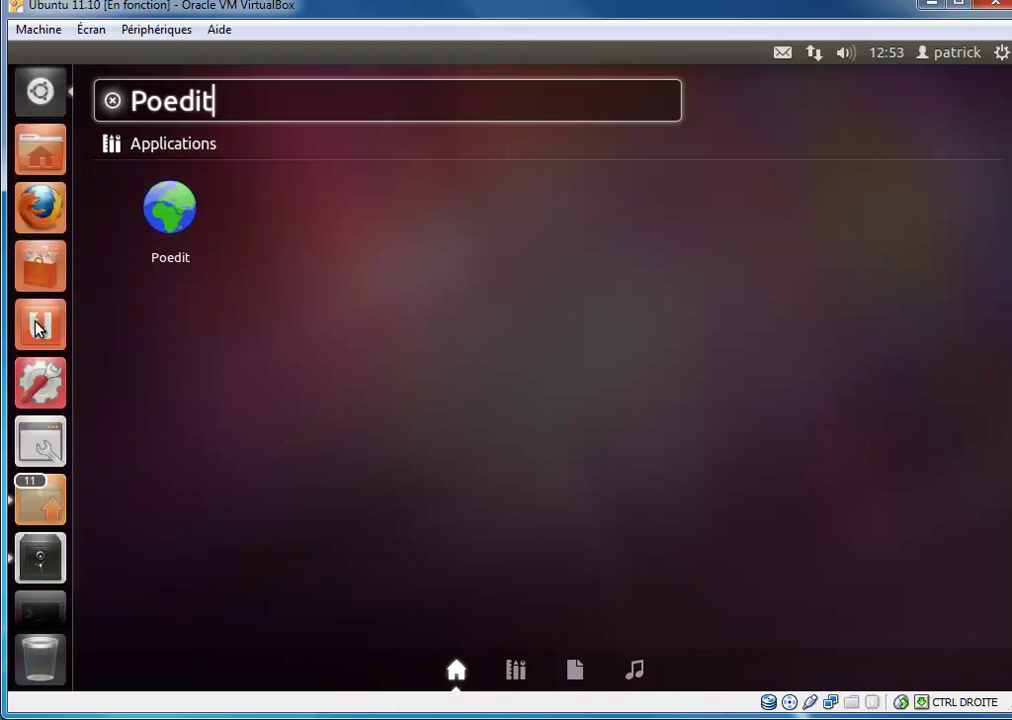
{"action": "left_click_drag", "start_coordinate": [200, 238], "coordinate": [38, 140]}
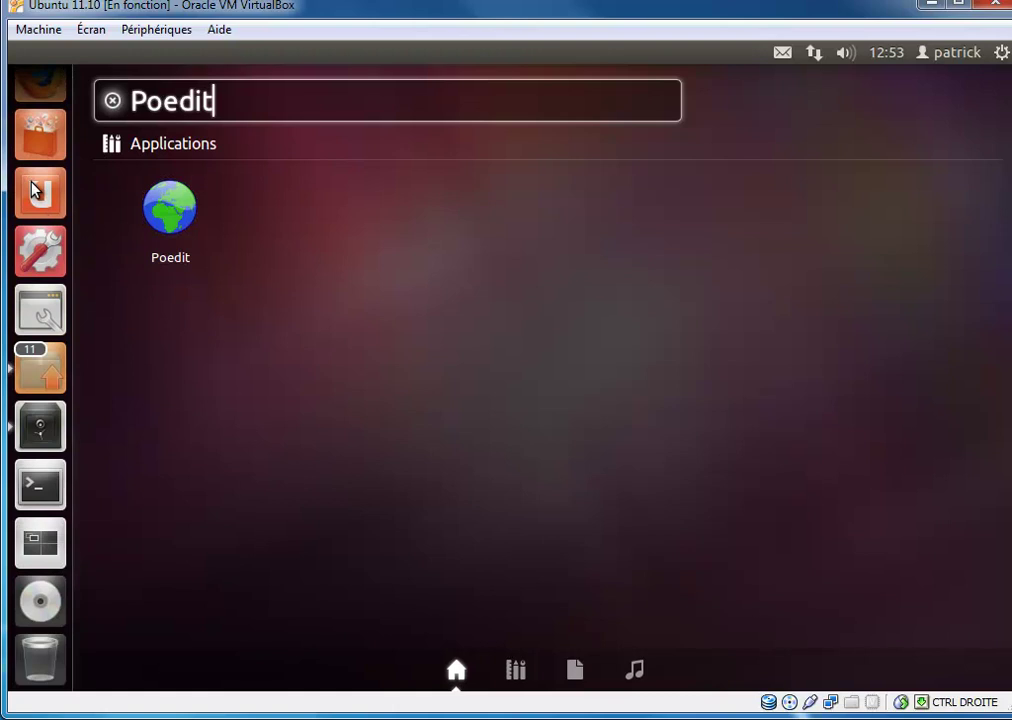
{"action": "left_click_drag", "start_coordinate": [170, 208], "coordinate": [42, 316]}
{"action": "scroll", "coordinate": [41, 316], "scroll_direction": "down", "scroll_amount": 4}
Launch Poedit from the search results and view its dialog for opening a catalogue, leaving without choosing a file
{"action": "left_click", "coordinate": [158, 219]}
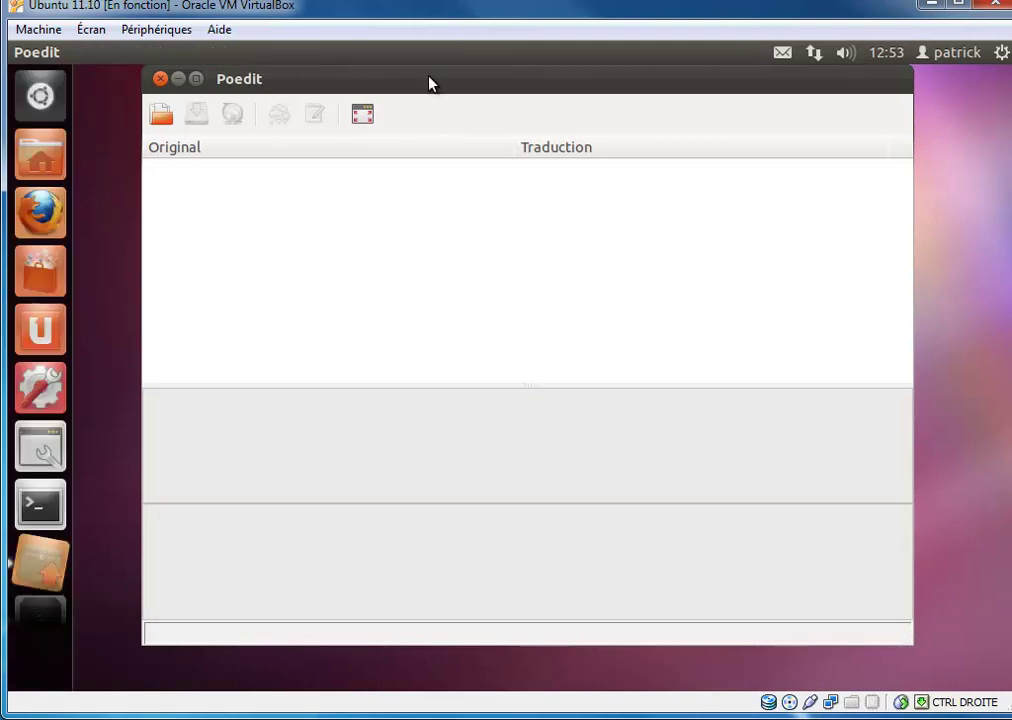
{"action": "left_click_drag", "start_coordinate": [428, 83], "coordinate": [420, 97]}
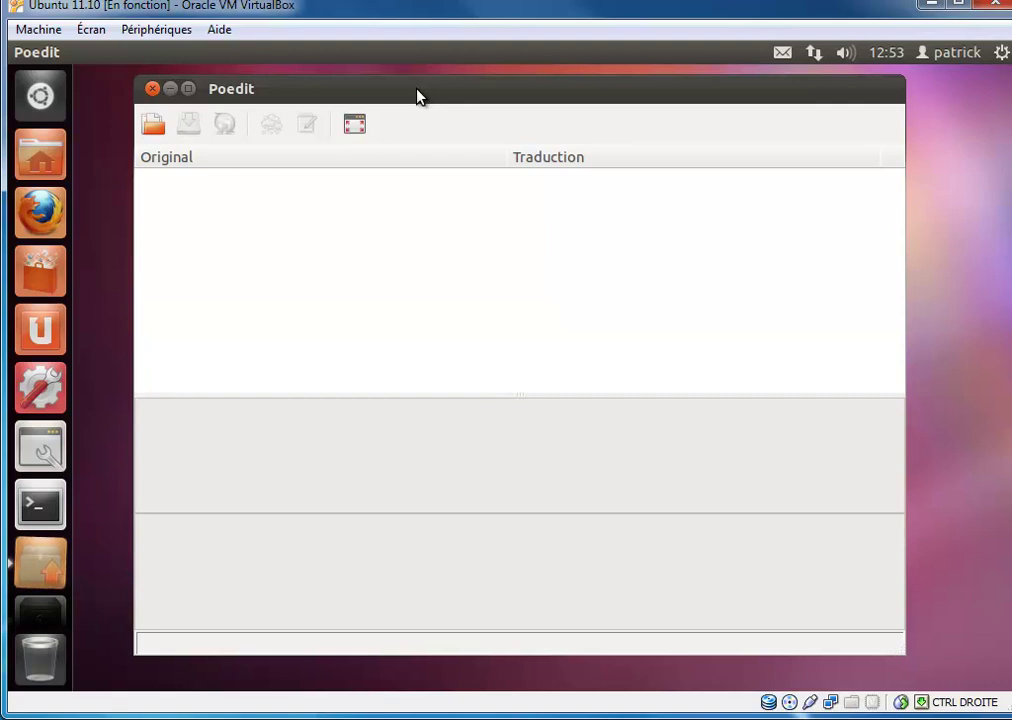
{"action": "left_click", "coordinate": [153, 127]}
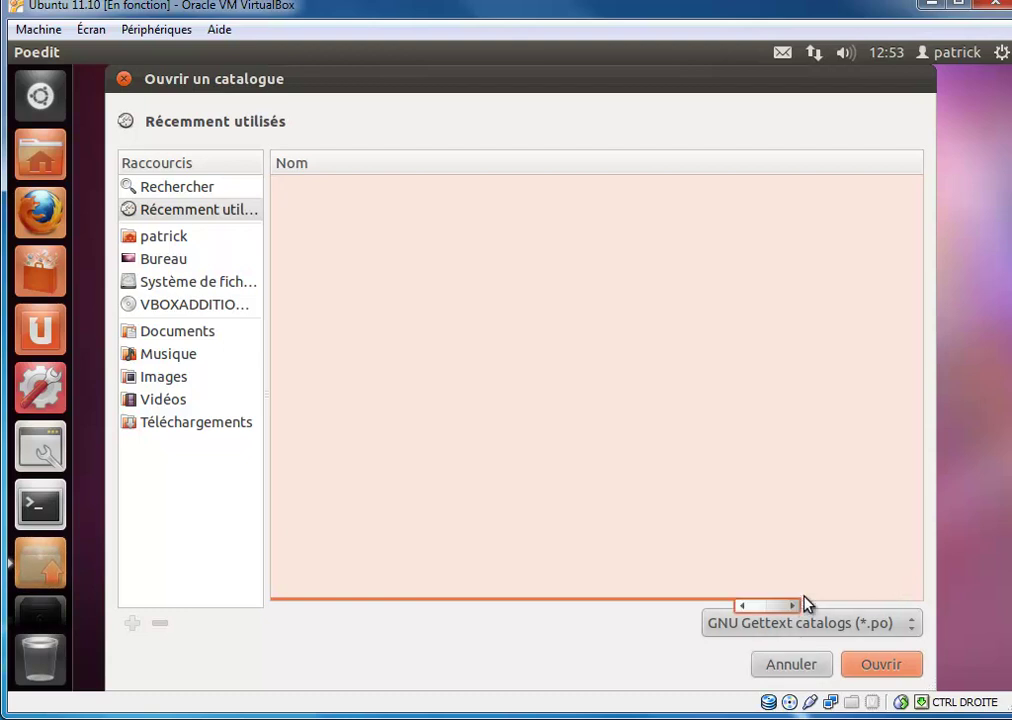
{"action": "left_click", "coordinate": [790, 668]}
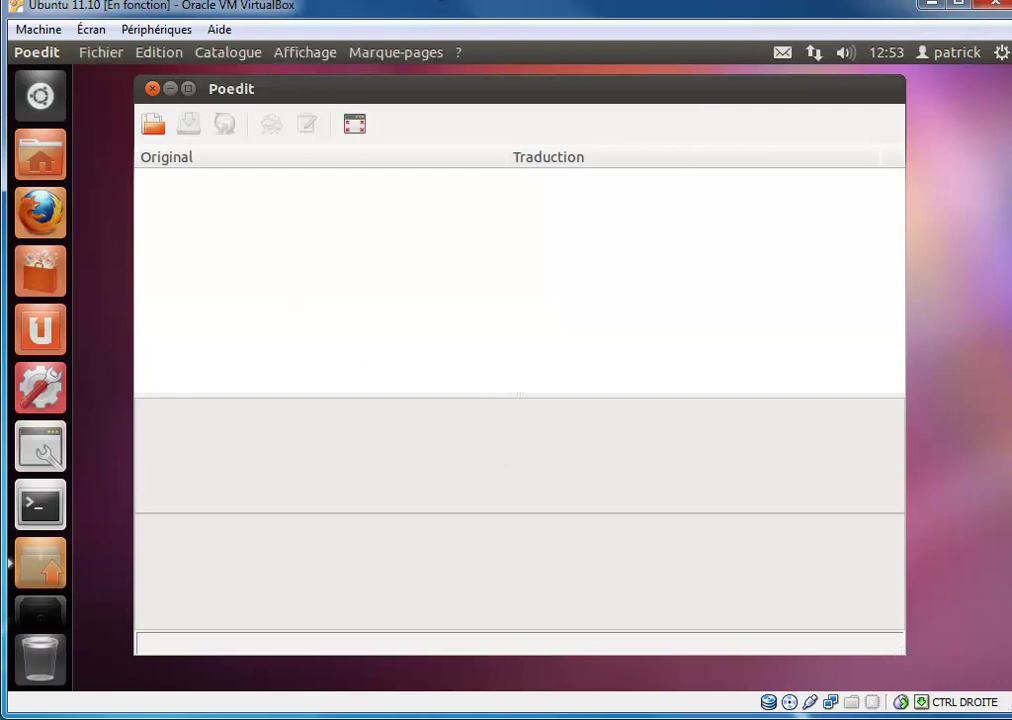
Switch back to the Windows Explorer window of the Magnificent theme's lang folder and move it slightly upwards
{"action": "key", "text": "alt+Tab"}
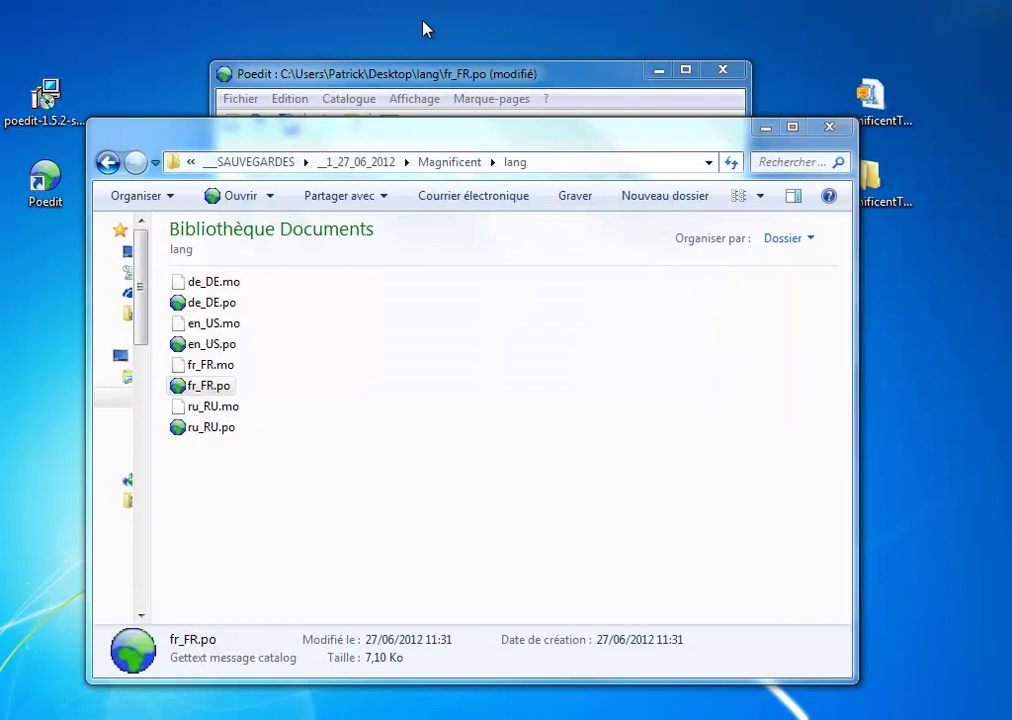
{"action": "left_click_drag", "start_coordinate": [420, 136], "coordinate": [420, 114]}
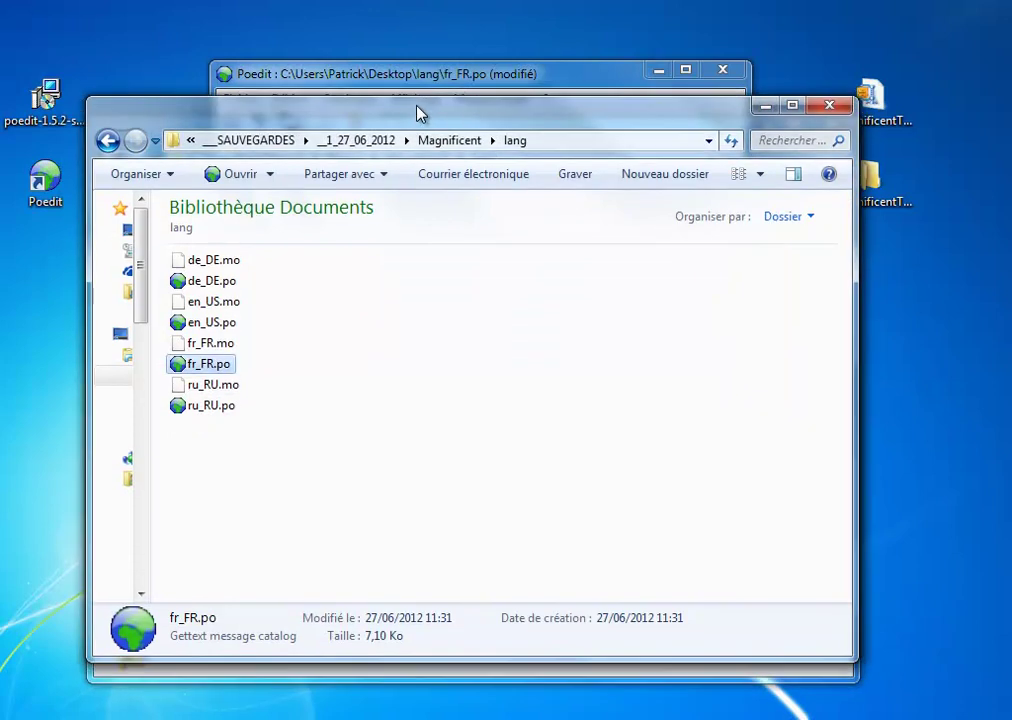